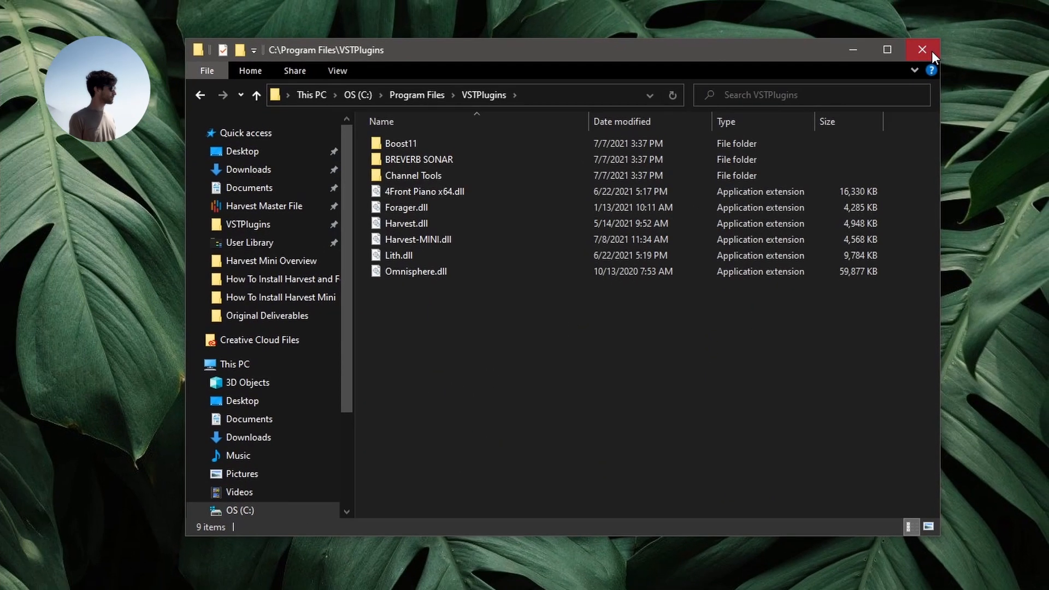
- Close the VSTPlugins folder, switch to Chrome and download Harvest Installer Windows 1.1.0 from the account's downloads page
left_click(932, 51)
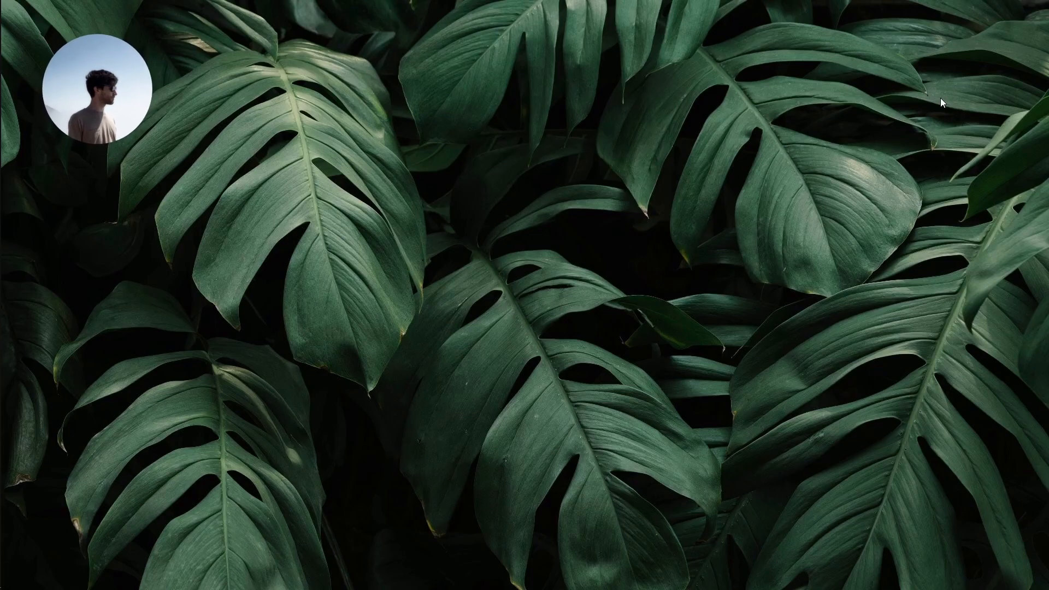
mouse_move(1, 171)
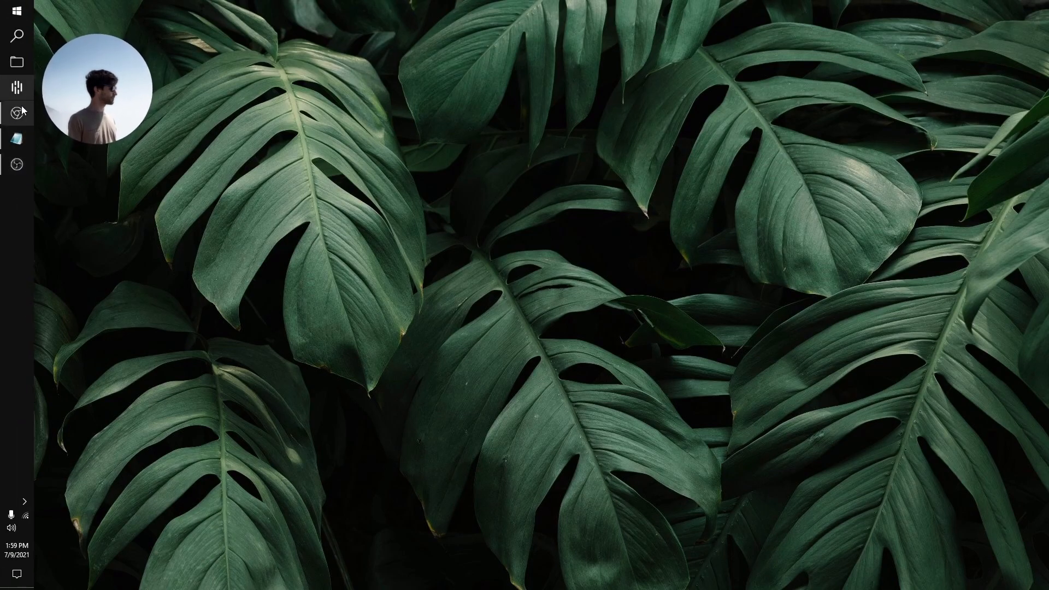
left_click(21, 111)
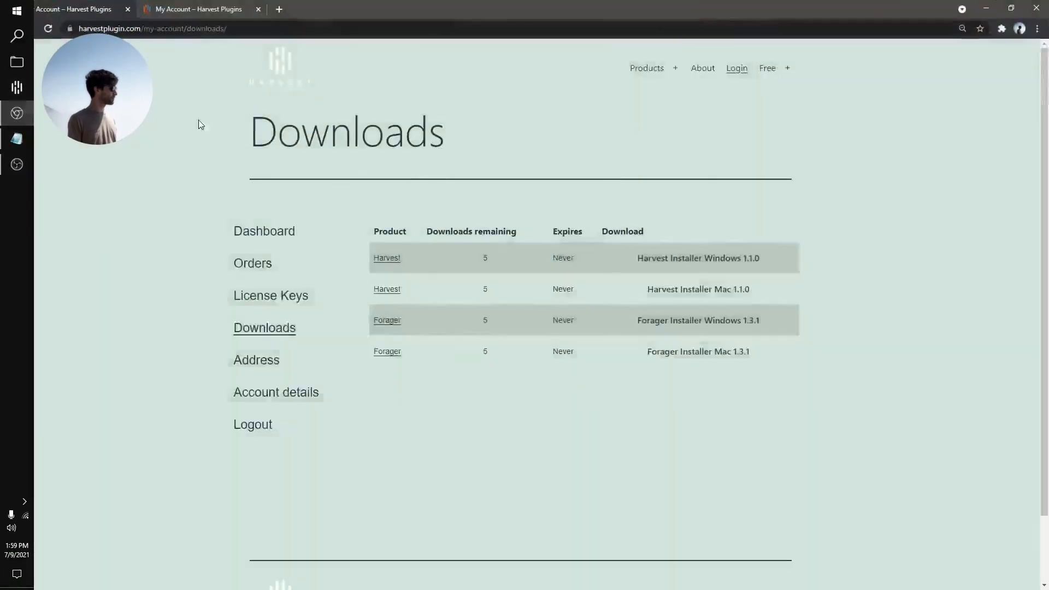
left_click(680, 258)
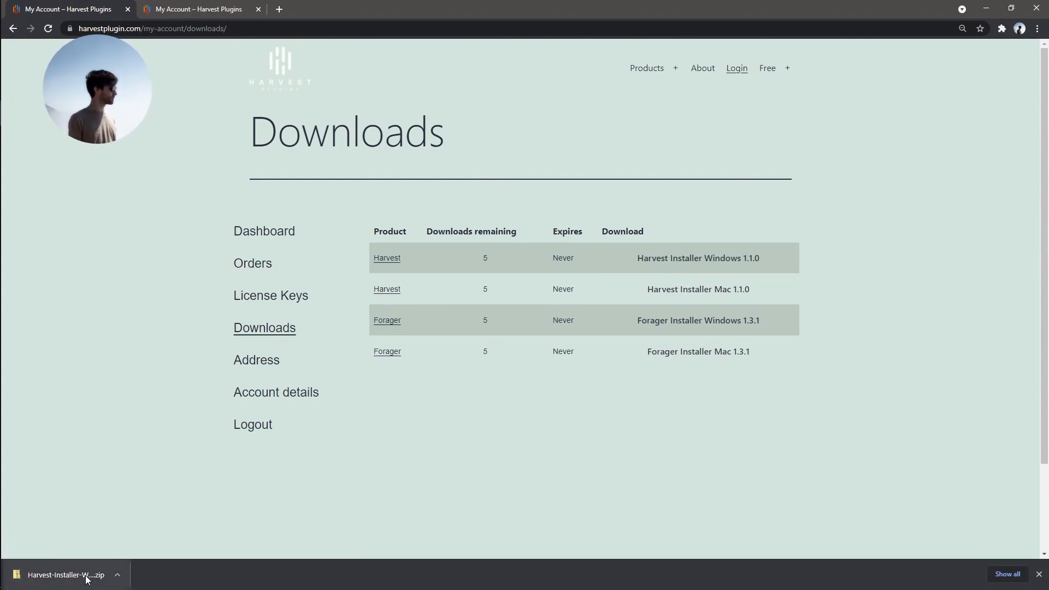
- Open the downloaded Harvest installer archive and launch Harvest Installer.exe as far as the plugin activation page
left_click(86, 573)
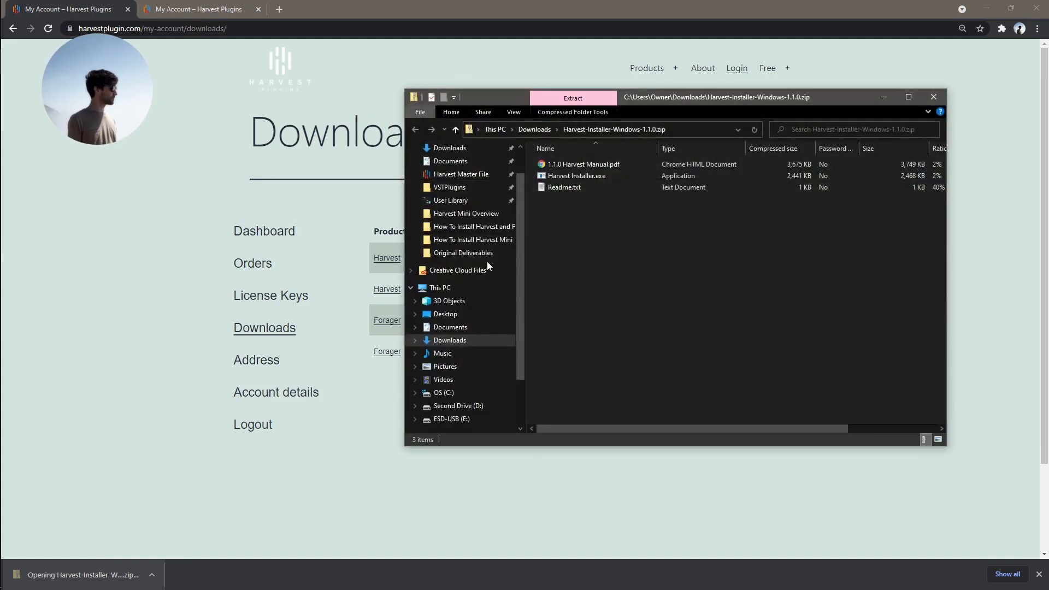
left_click(597, 175)
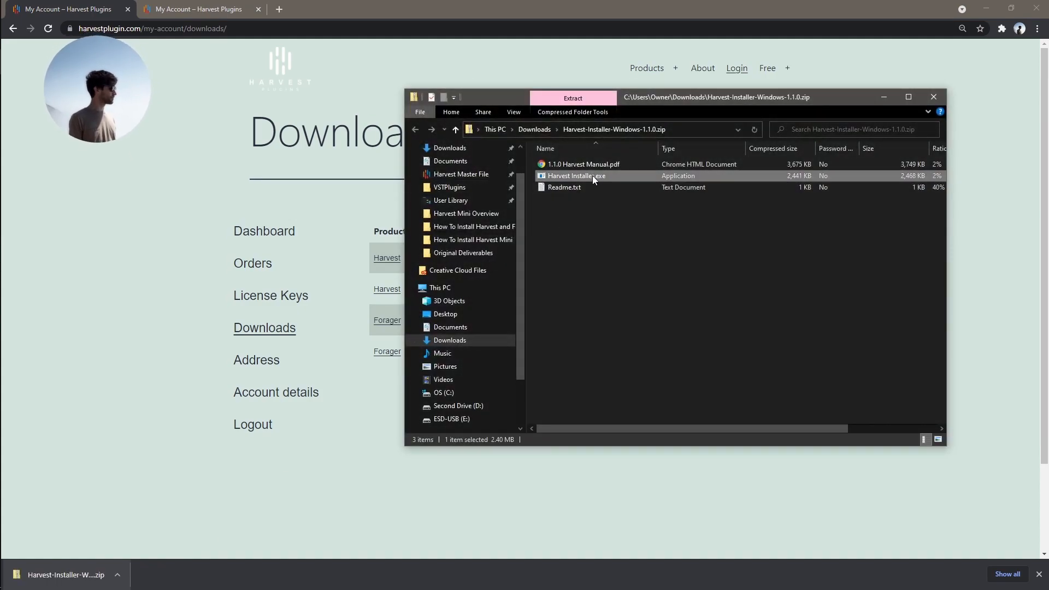
double_click(592, 176)
left_click(528, 323)
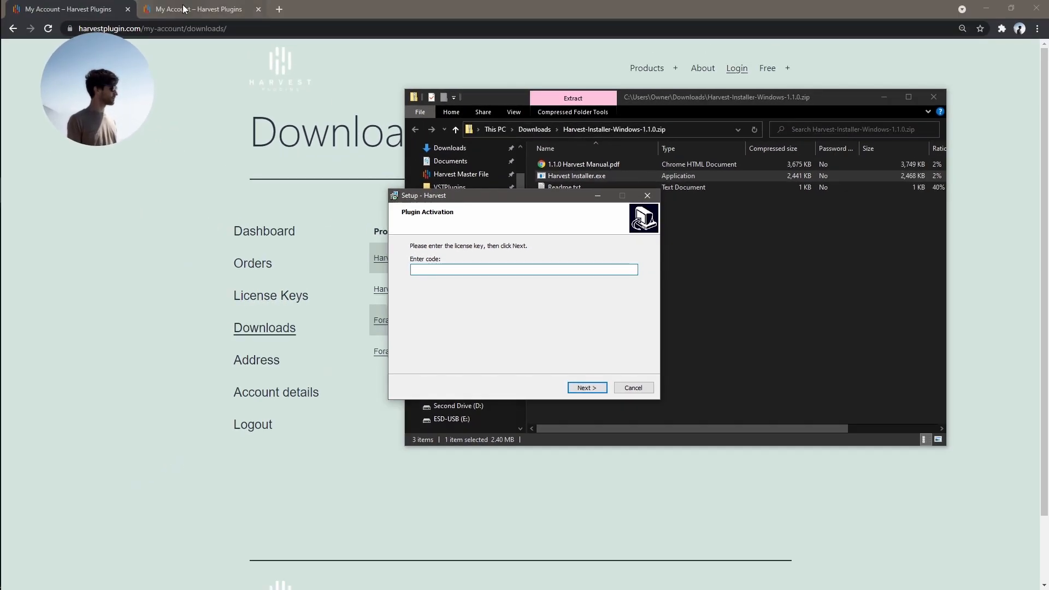
- Copy the Harvest license key from the account page, paste it into the installer's activation code field and continue
left_click(184, 8)
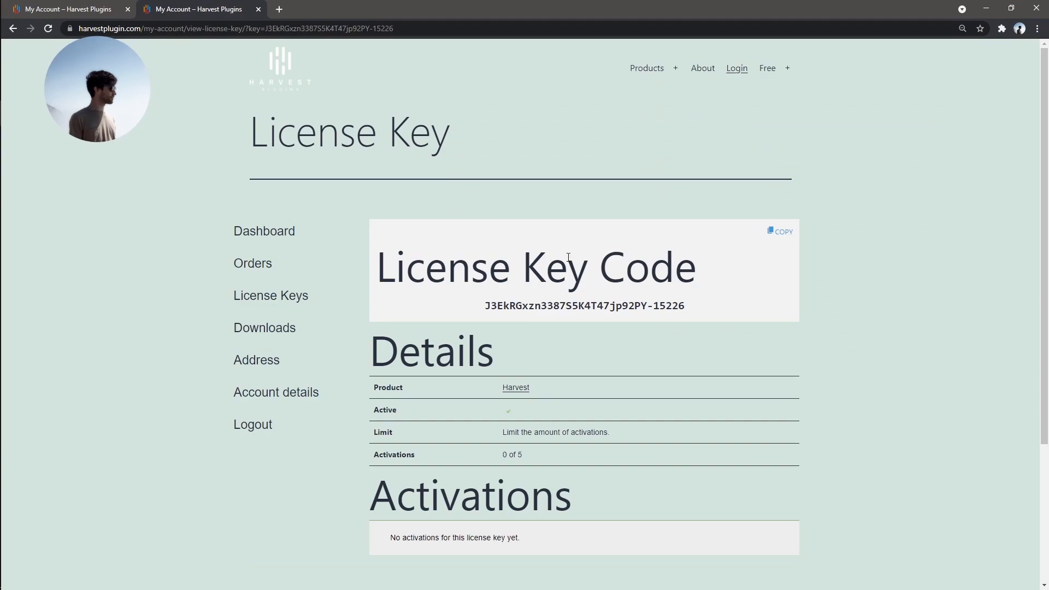
left_click(779, 237)
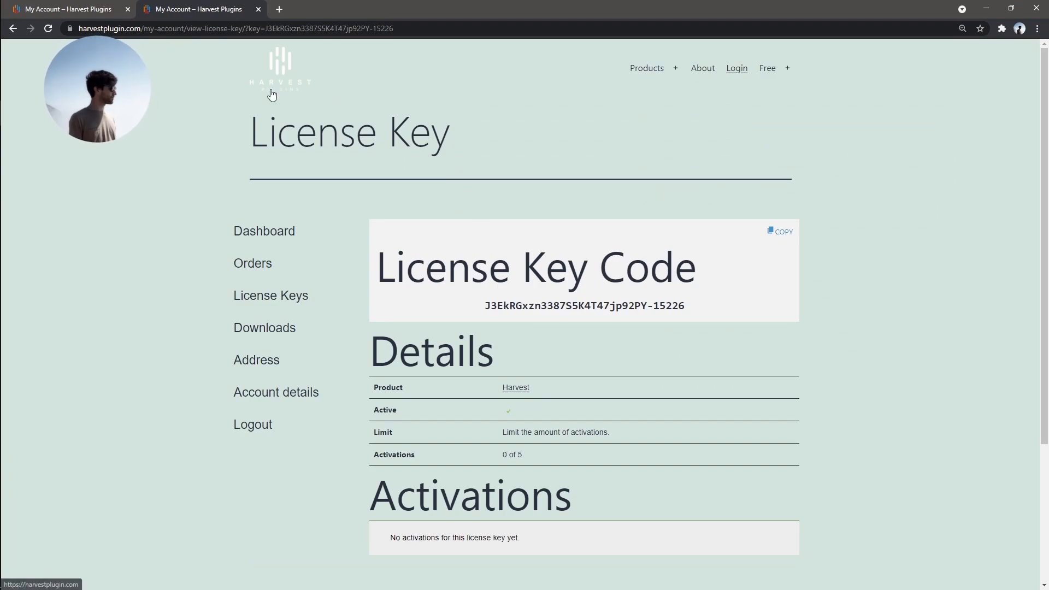
key("alt+Tab")
right_click(466, 267)
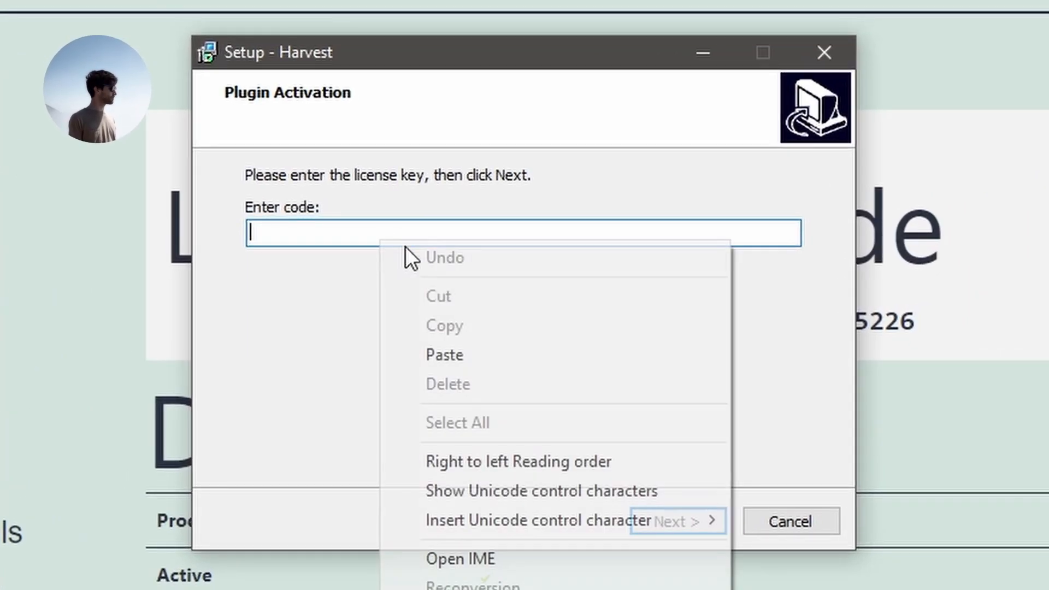
left_click(507, 321)
left_click(690, 529)
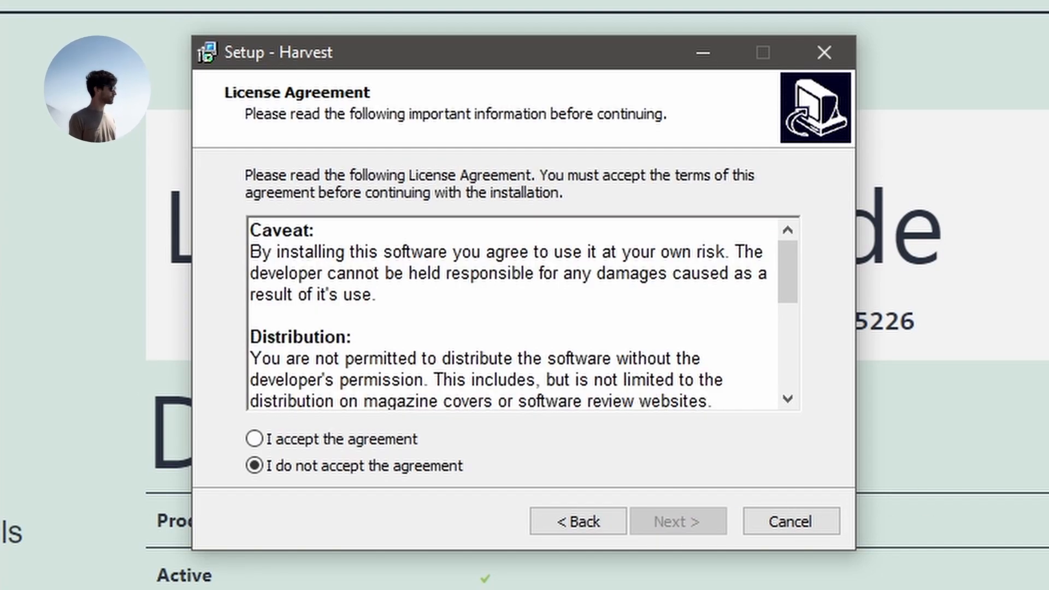
- Review the Harvest license agreement to its end, accept it and continue
left_click_drag(788, 257, 793, 385)
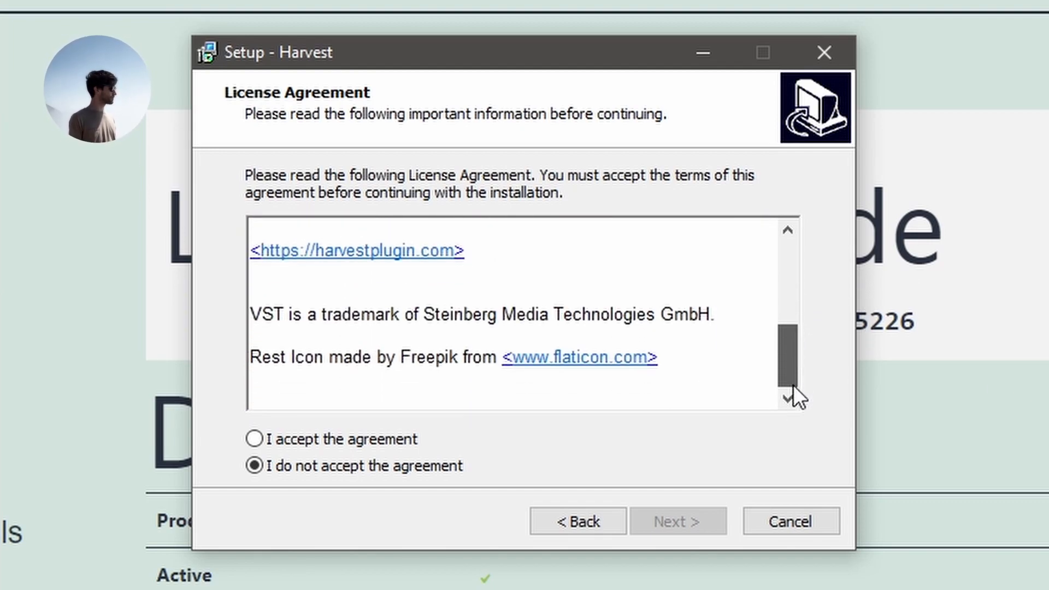
left_click(386, 440)
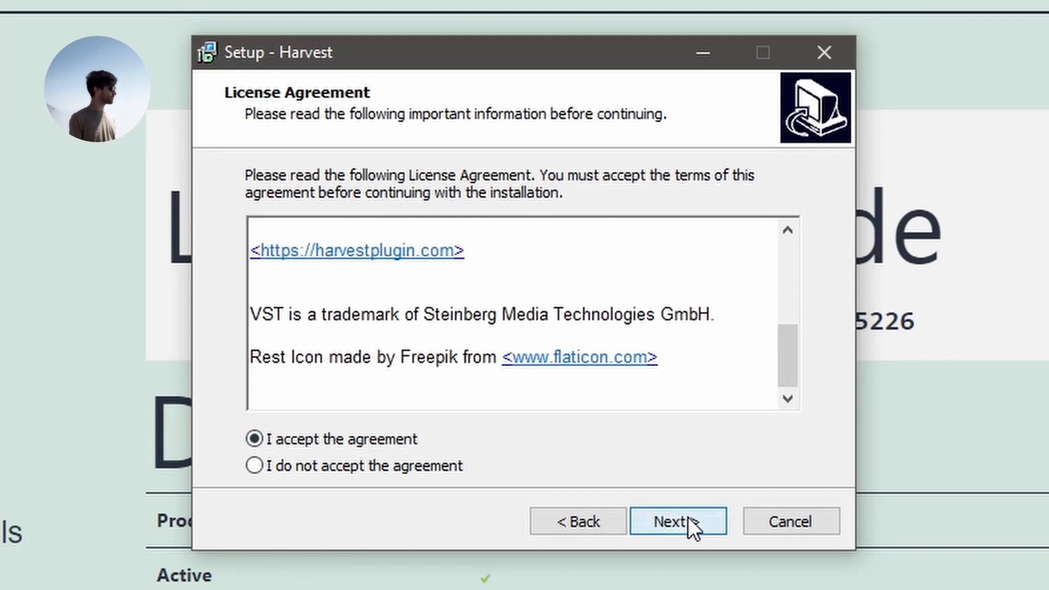
left_click(687, 516)
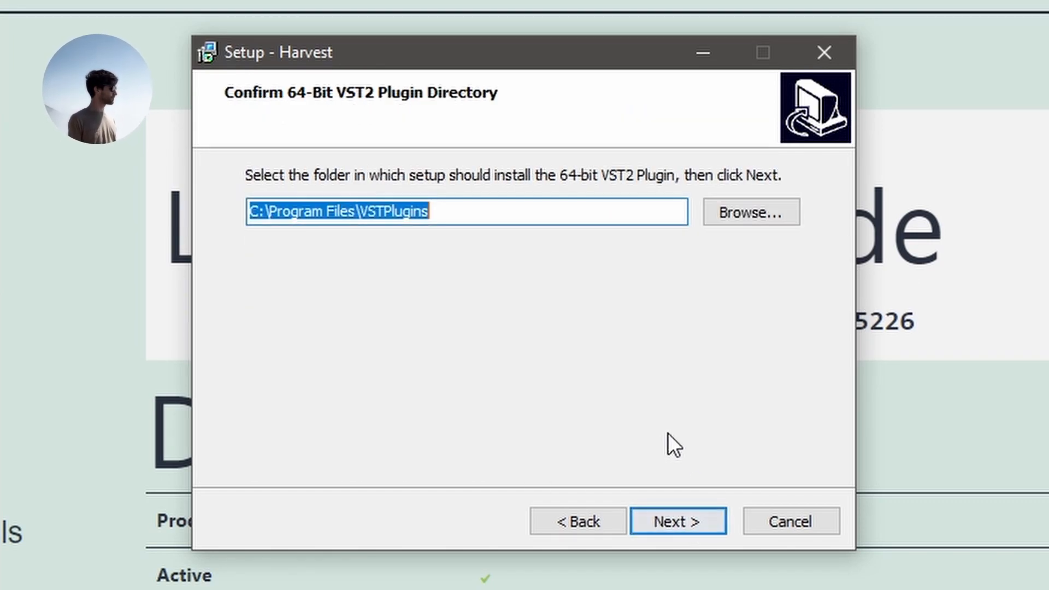
- Install the full 64-bit VST2 plugin into C:\Program Files\VSTPlugins and finish the Harvest setup
left_click(252, 214)
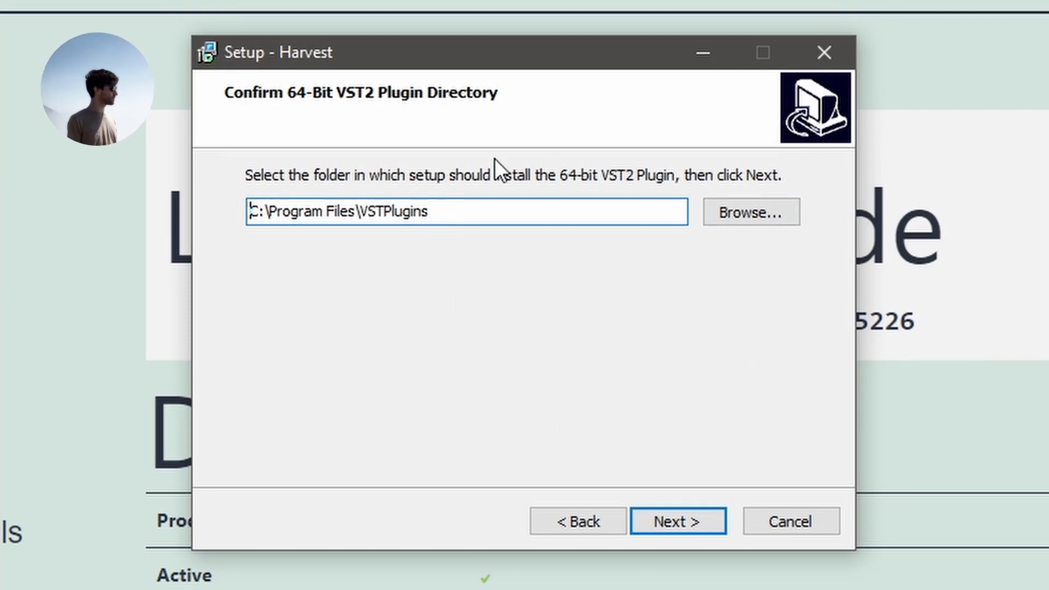
left_click(696, 517)
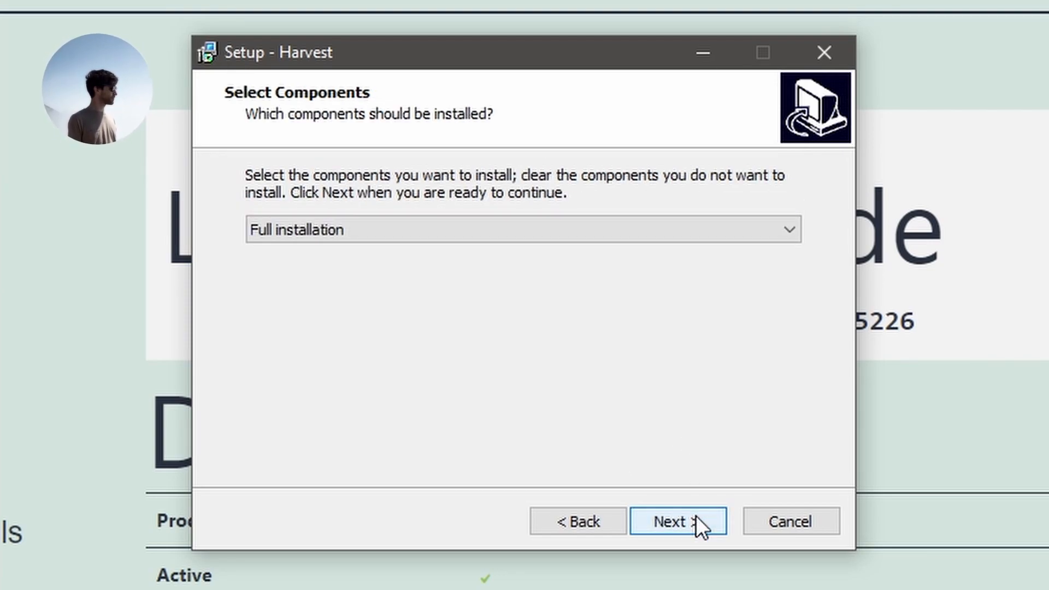
left_click(664, 520)
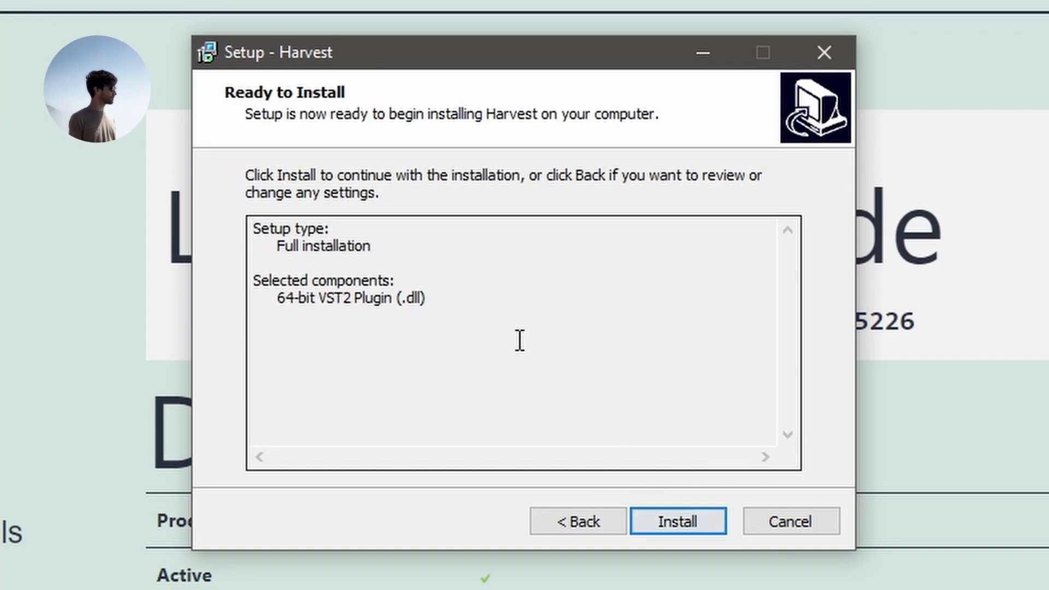
left_click(691, 513)
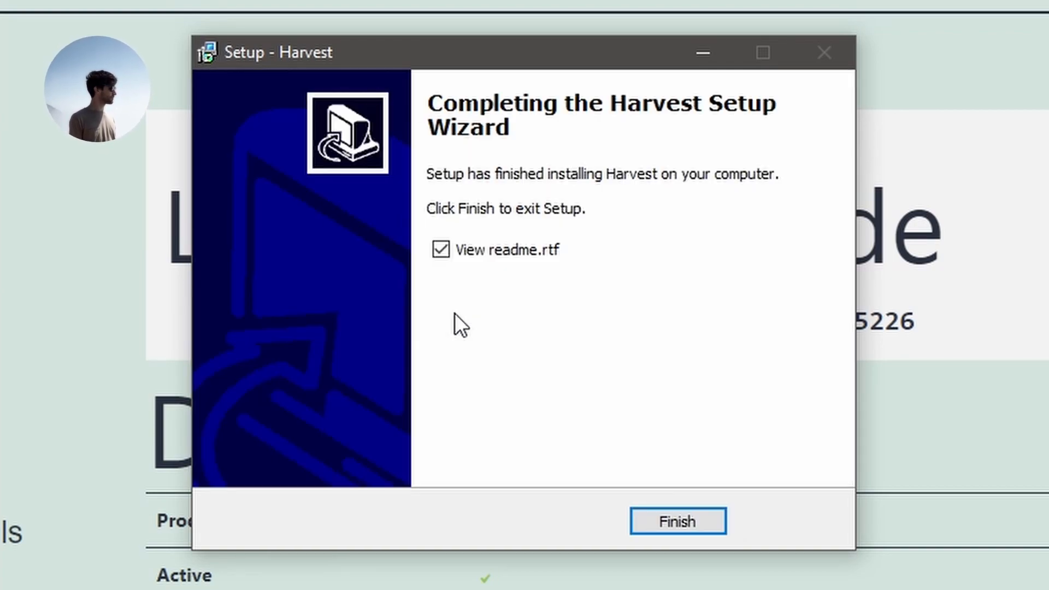
left_click(691, 519)
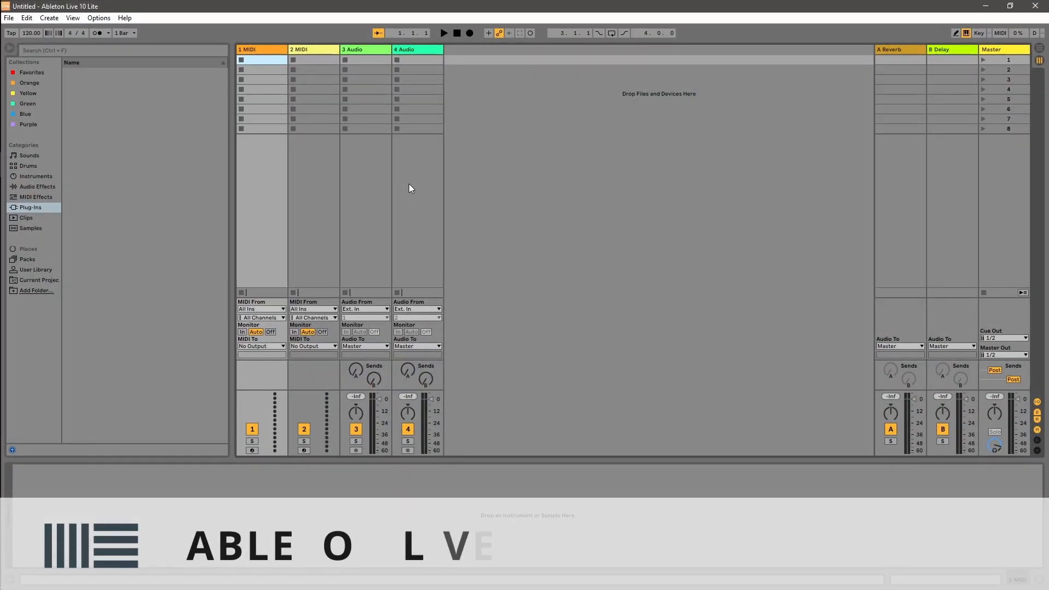
- In Ableton Live's plug-in preferences, enable the VST2 custom folder and start choosing its location
left_click(99, 17)
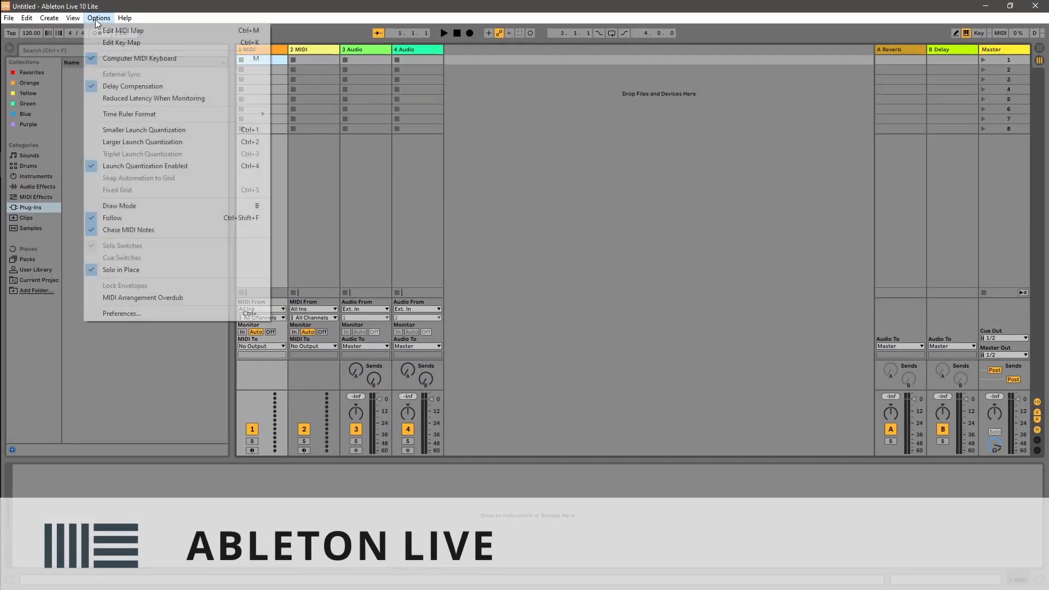
left_click(127, 312)
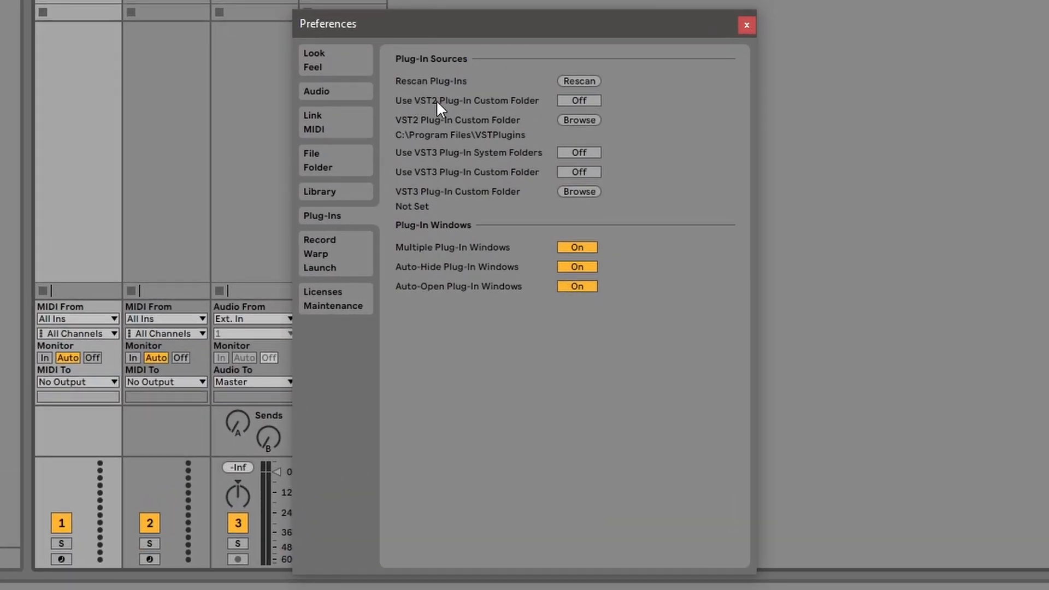
left_click(591, 101)
left_click(588, 120)
scroll(558, 288, "down", 1)
scroll(558, 288, "up", 1)
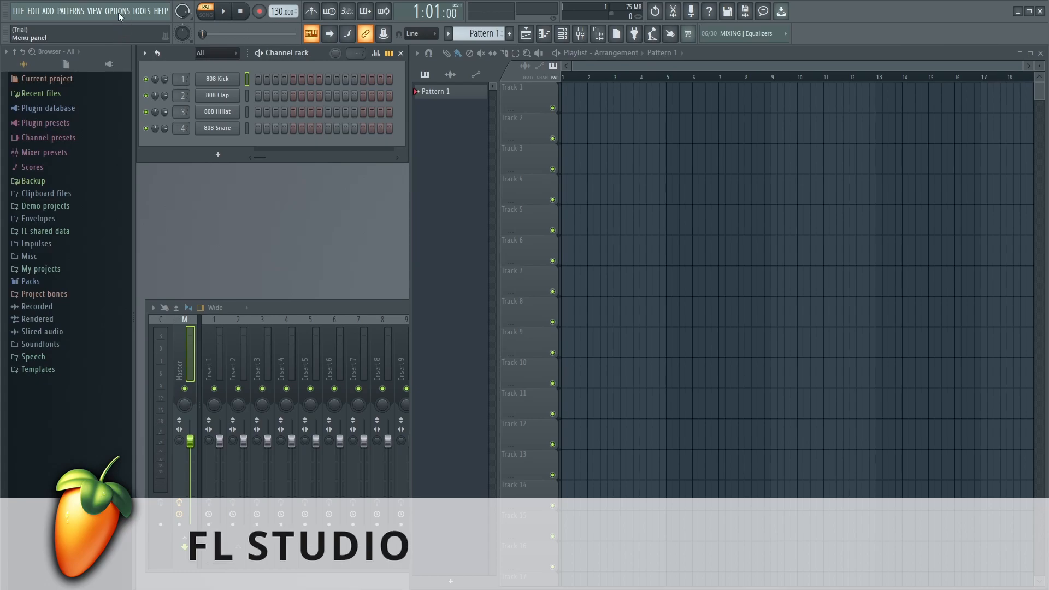
- In FL Studio, open the plugin manager and start adding a plugin search path
left_click(118, 10)
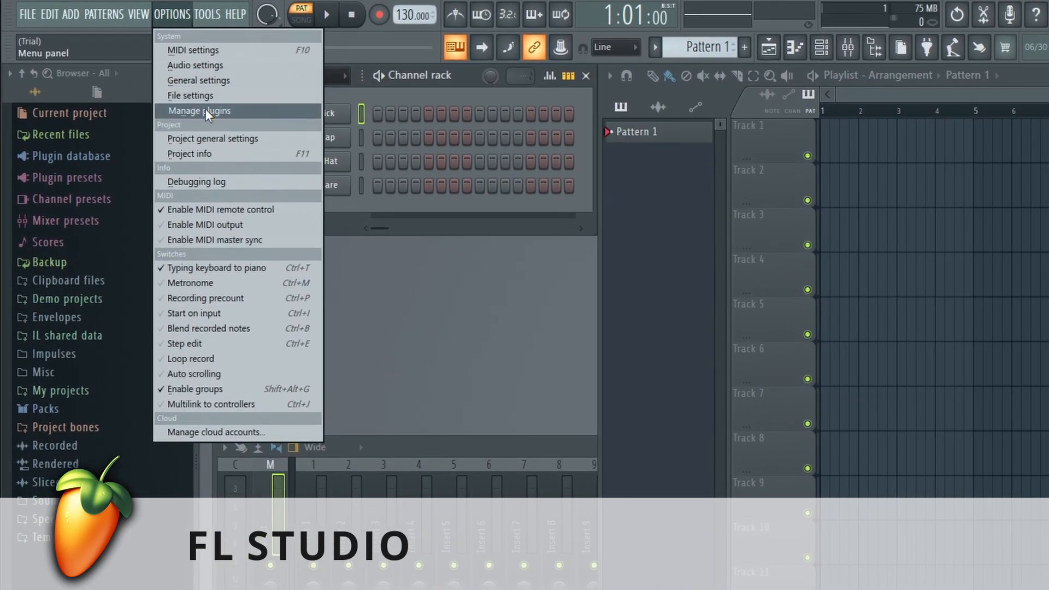
left_click(125, 78)
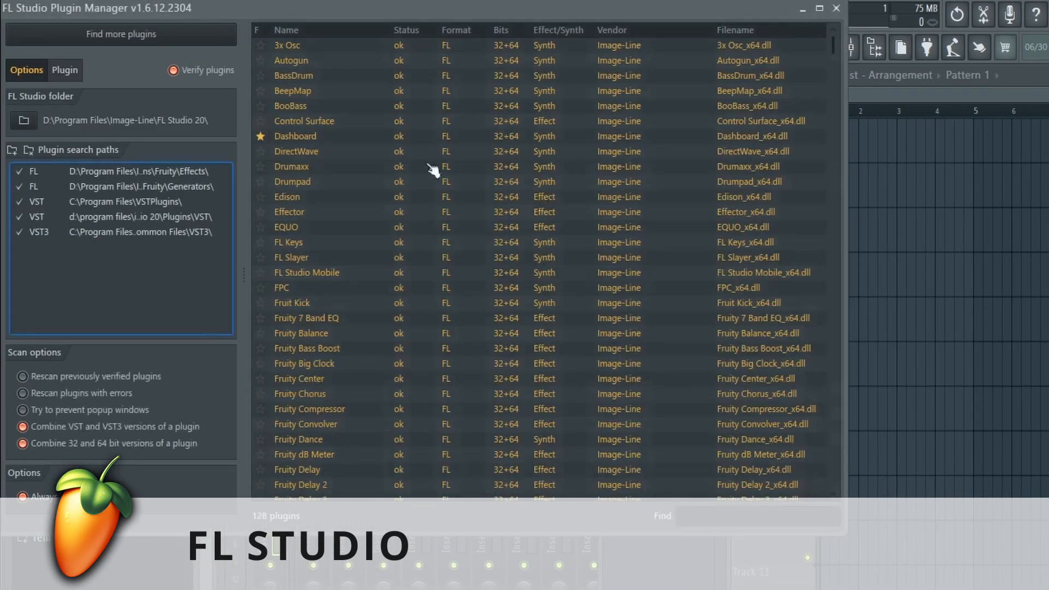
left_click(13, 151)
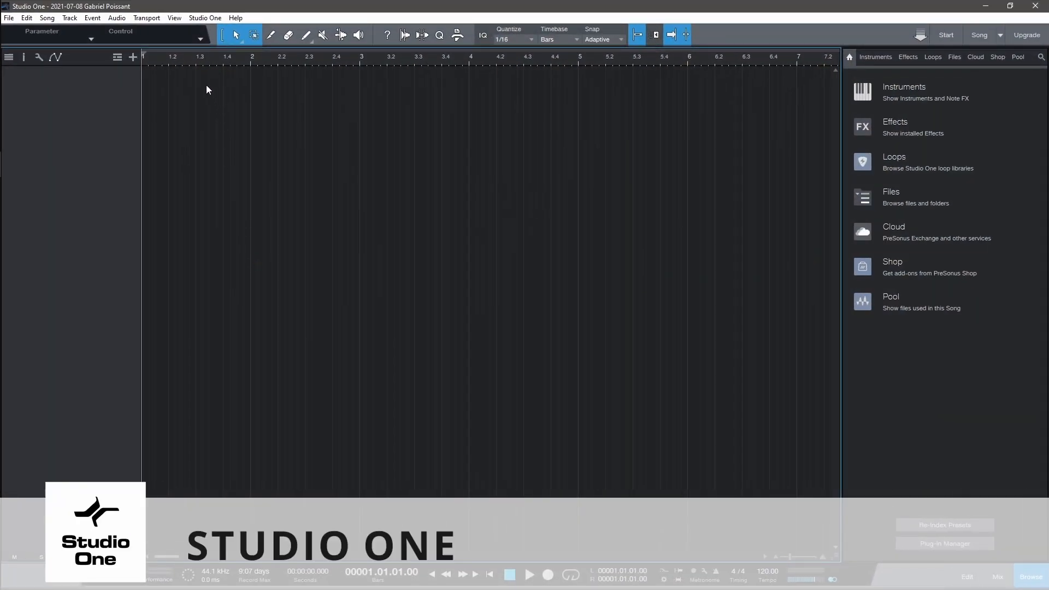
- In Studio One's options, show the VST plug-in locations and start adding a folder
left_click(203, 18)
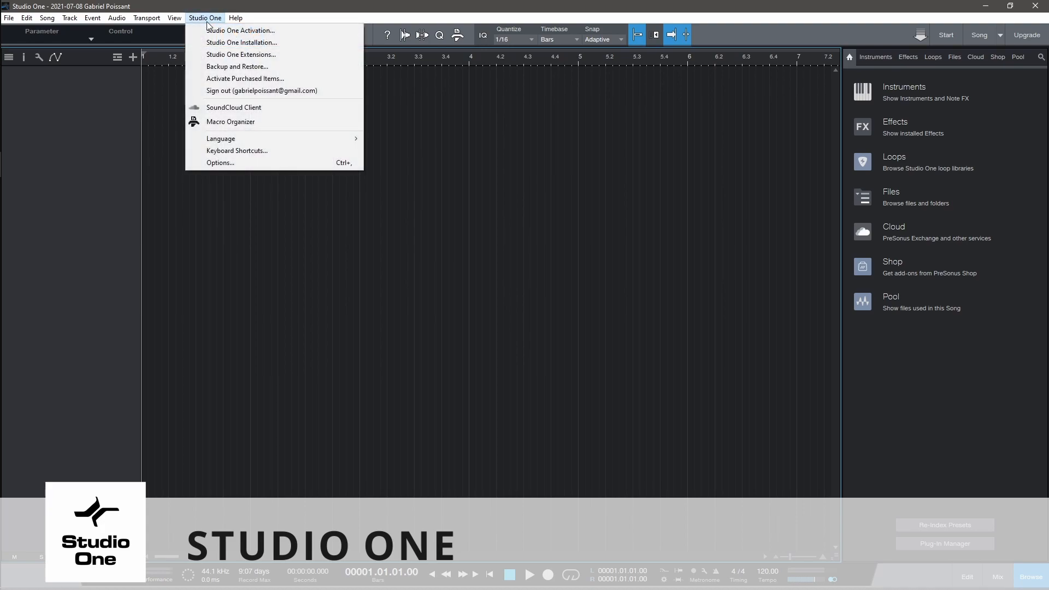
left_click(216, 162)
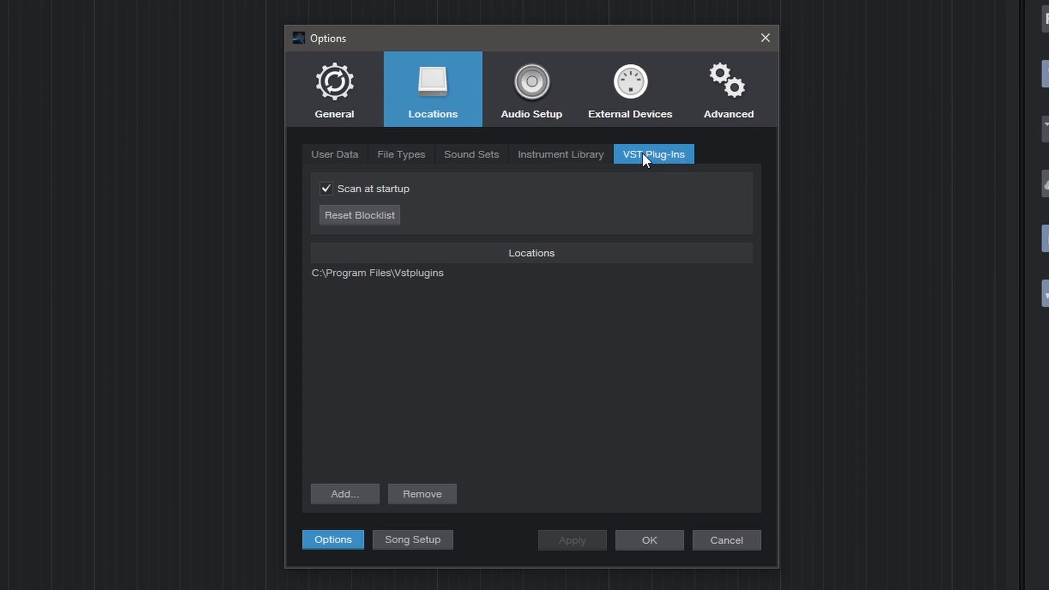
left_click(352, 494)
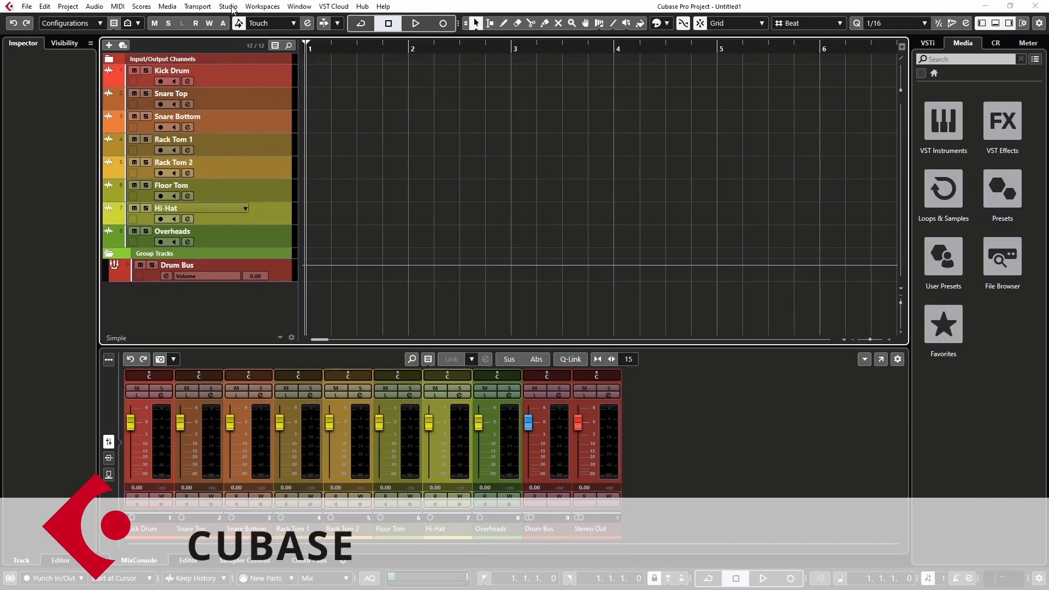
- In Cubase's VST Plug-in Manager, reveal the VST 2 plug-in path settings and start adding a path
left_click(231, 8)
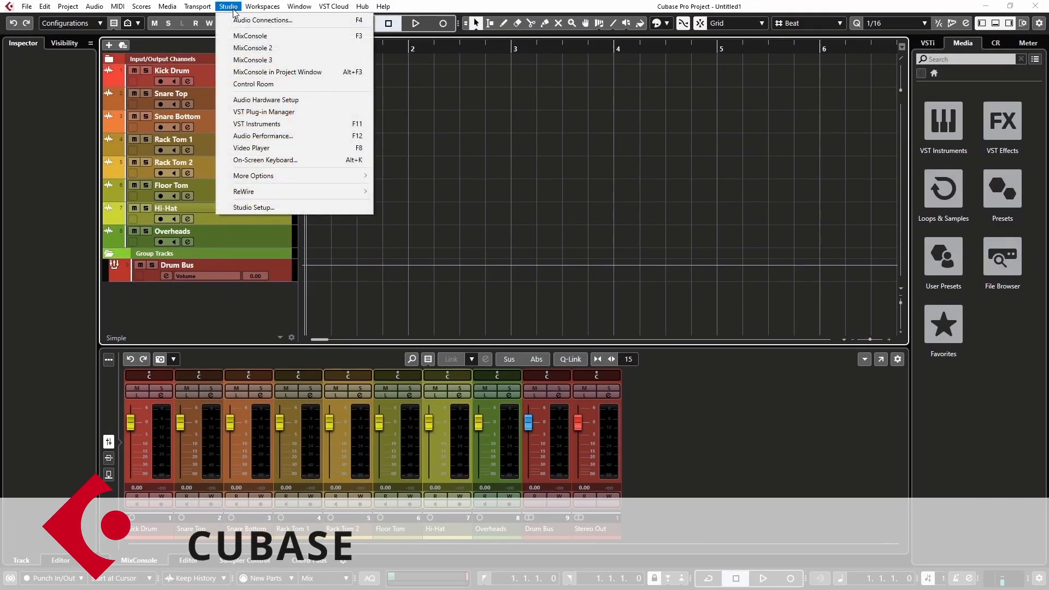
left_click(286, 113)
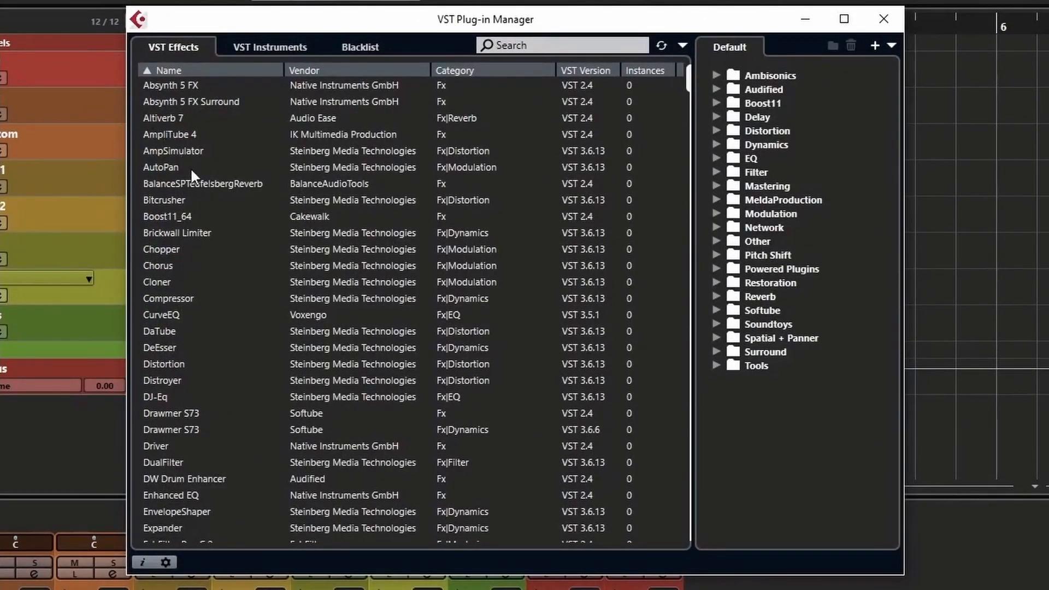
left_click(166, 562)
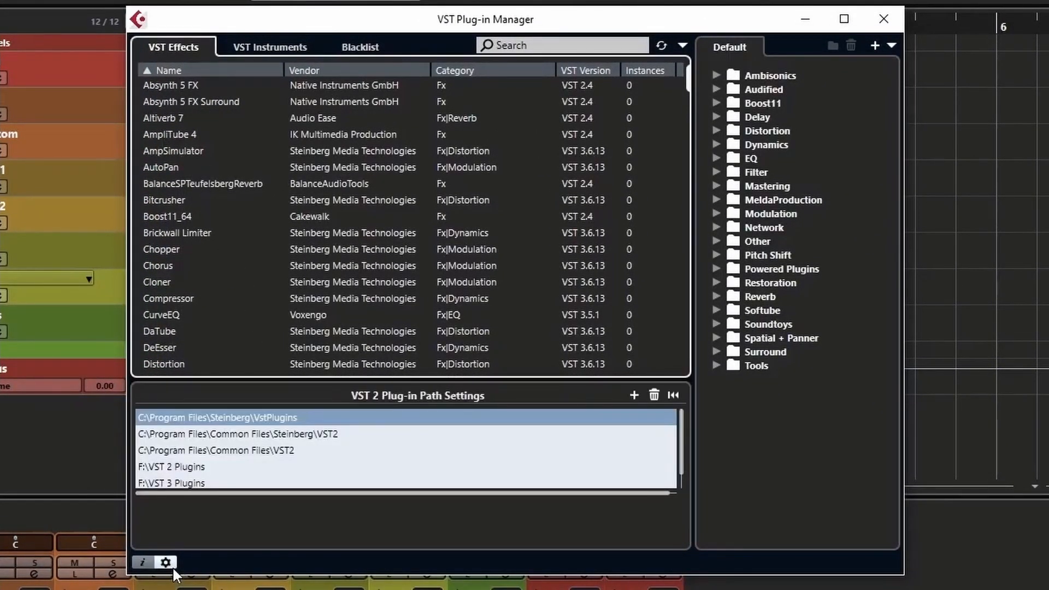
left_click(636, 394)
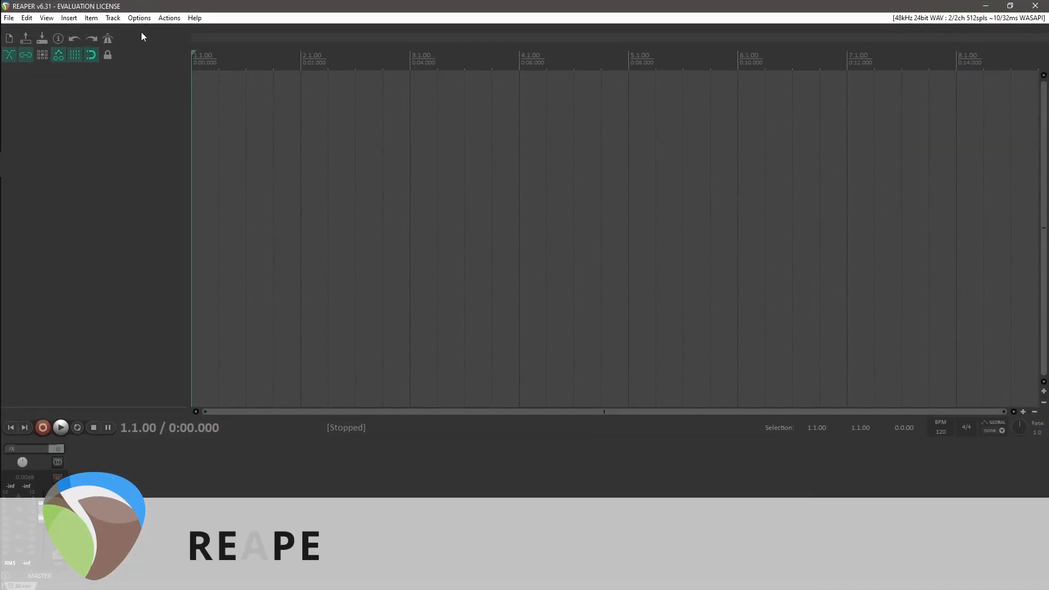
- In REAPER's VST plug-in preferences, open the list of plug-in paths for editing
left_click(139, 18)
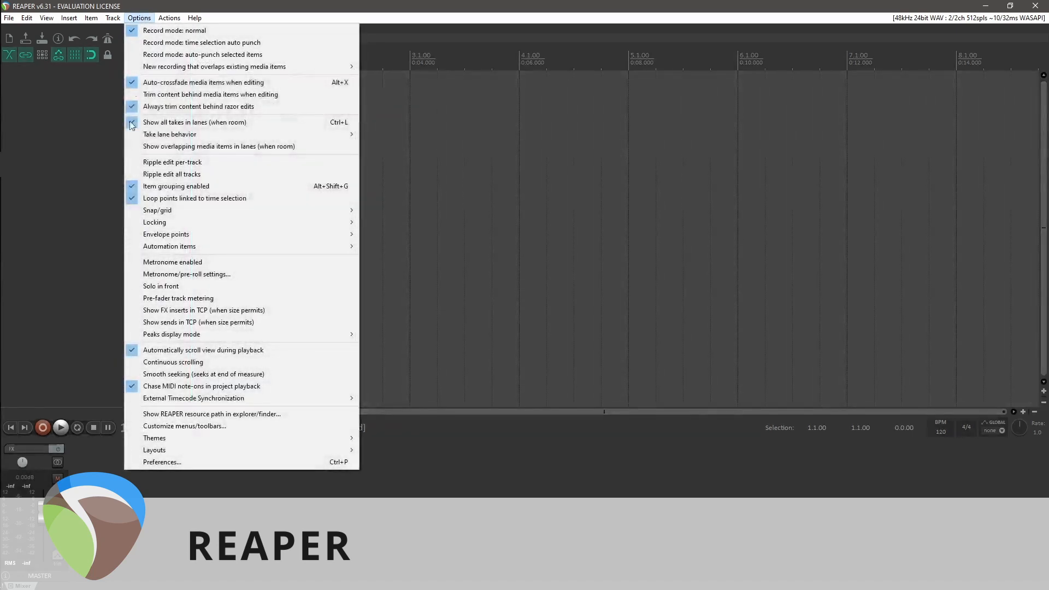
left_click(162, 461)
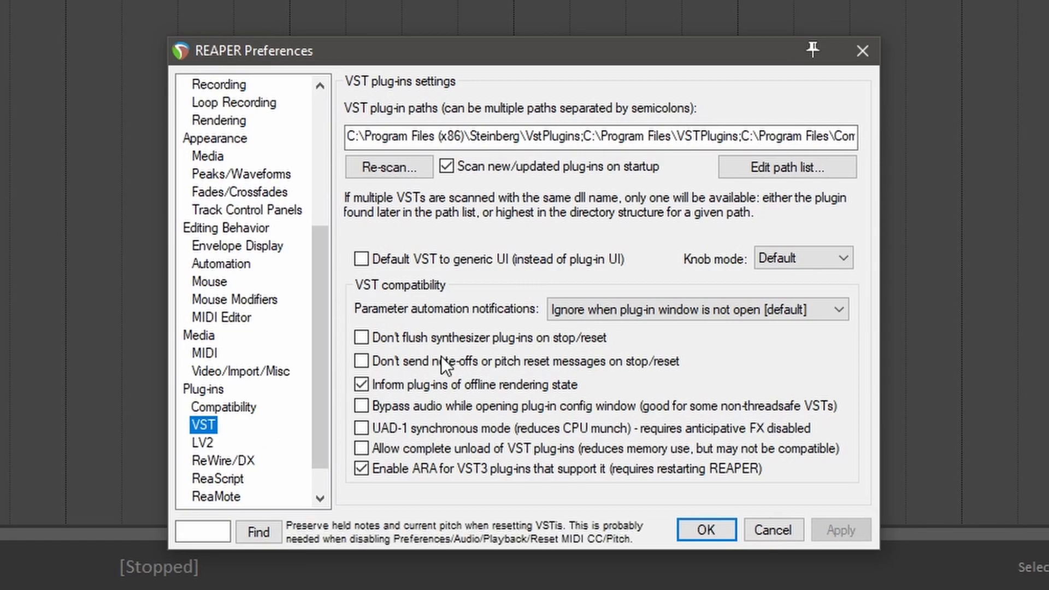
left_click(801, 170)
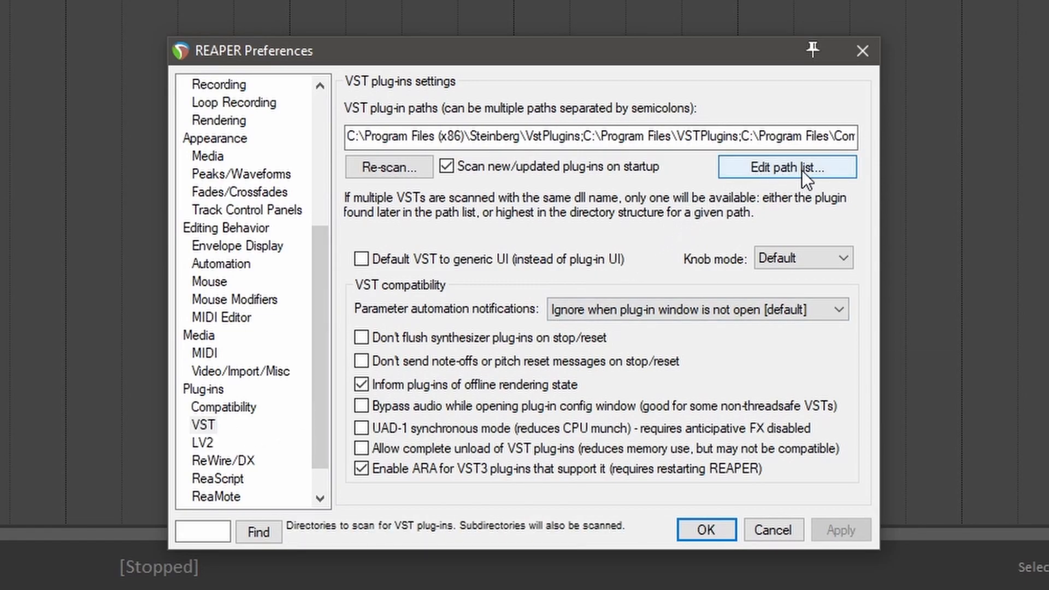
- Start adding a folder to REAPER's list of VST plug-in paths
left_click(801, 195)
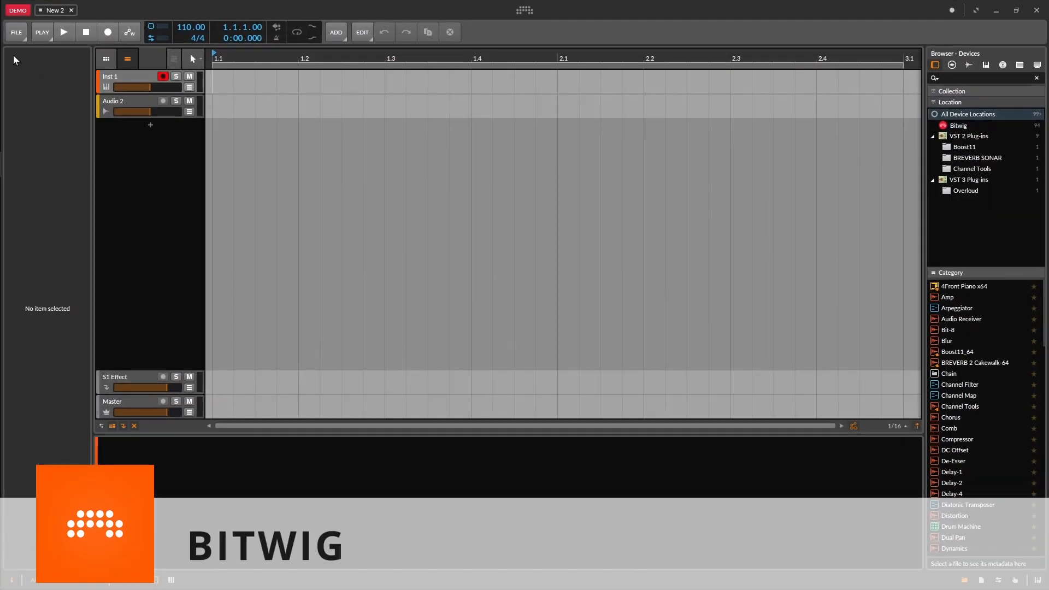
- Switch to Bitwig, show the Locations settings, start adding a plug-in location and leave the folder selection
left_click(20, 35)
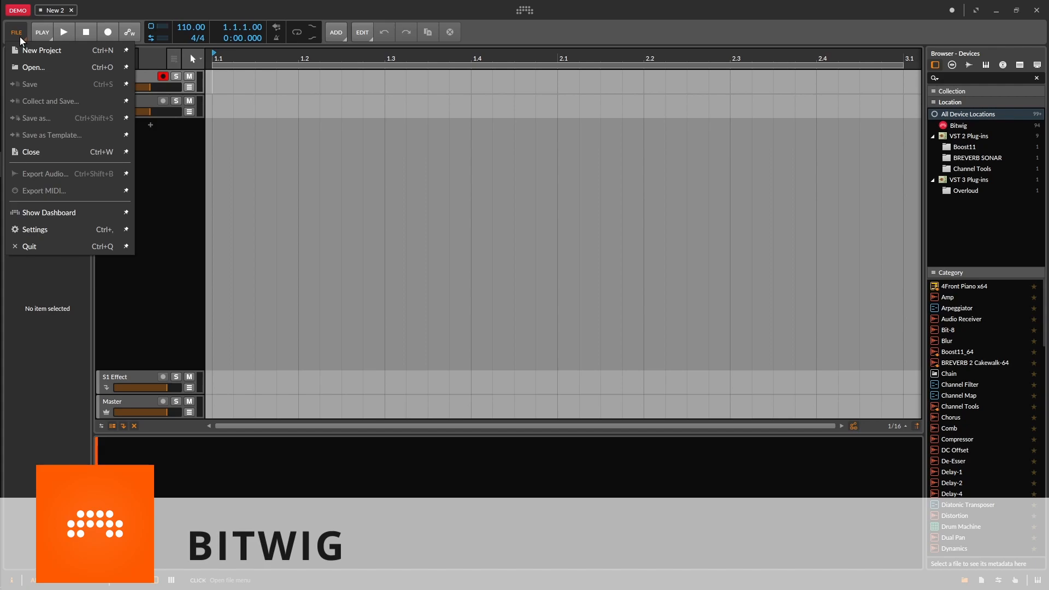
left_click(34, 216)
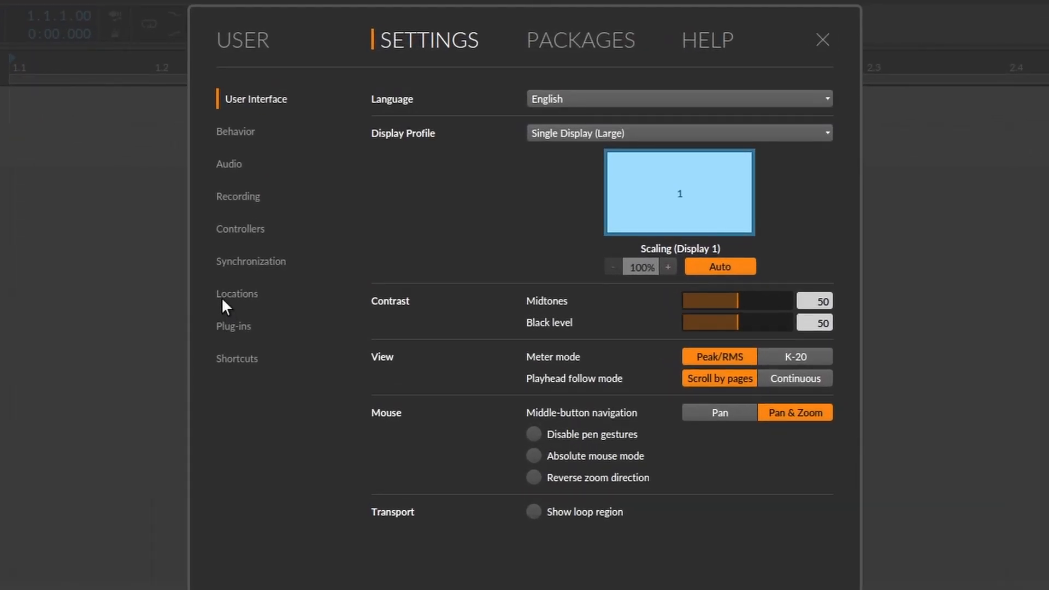
left_click(229, 299)
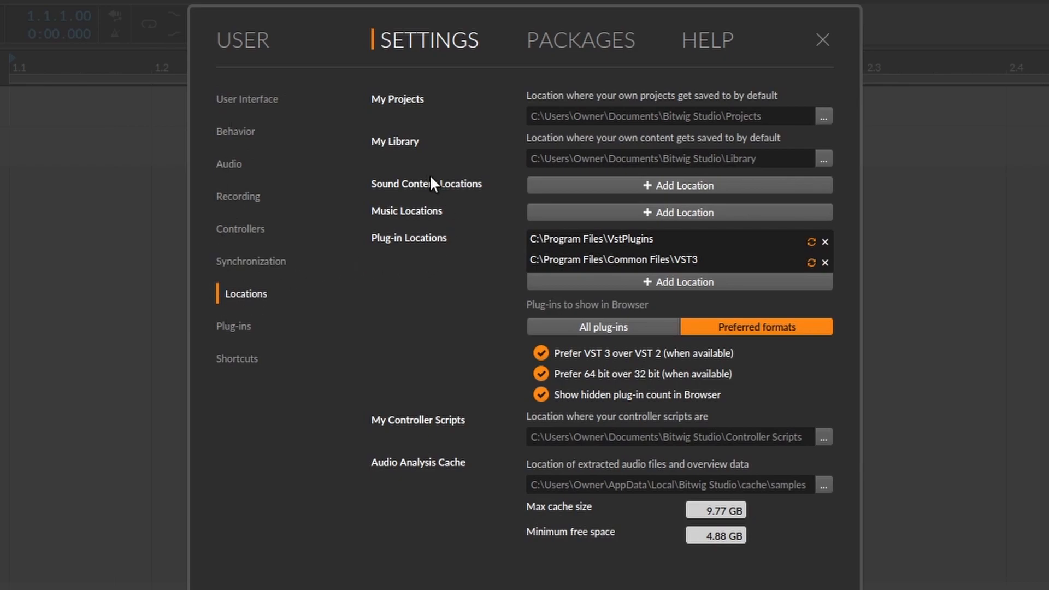
left_click(667, 282)
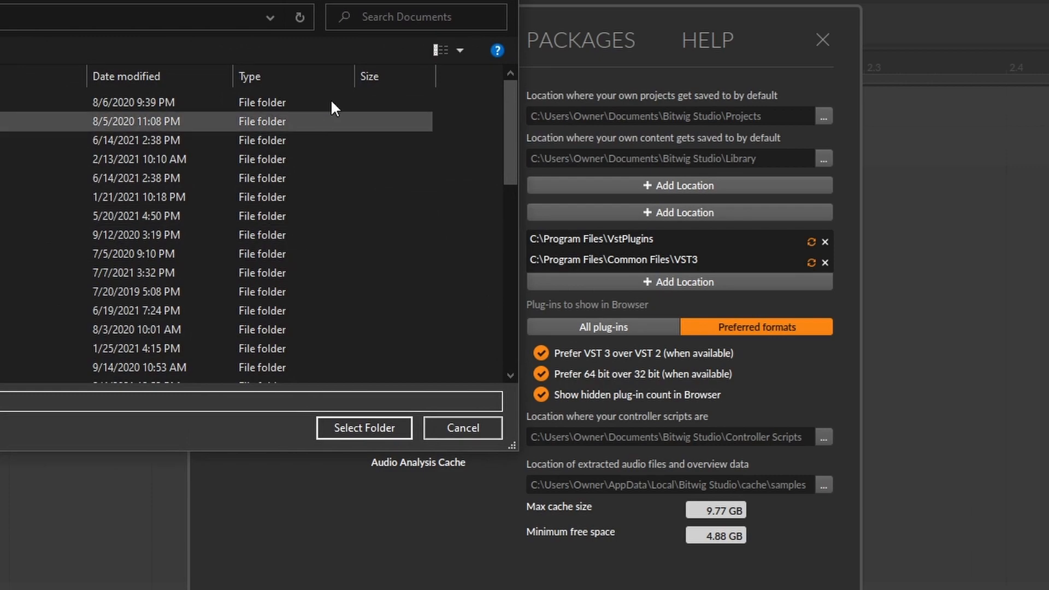
left_click(505, 0)
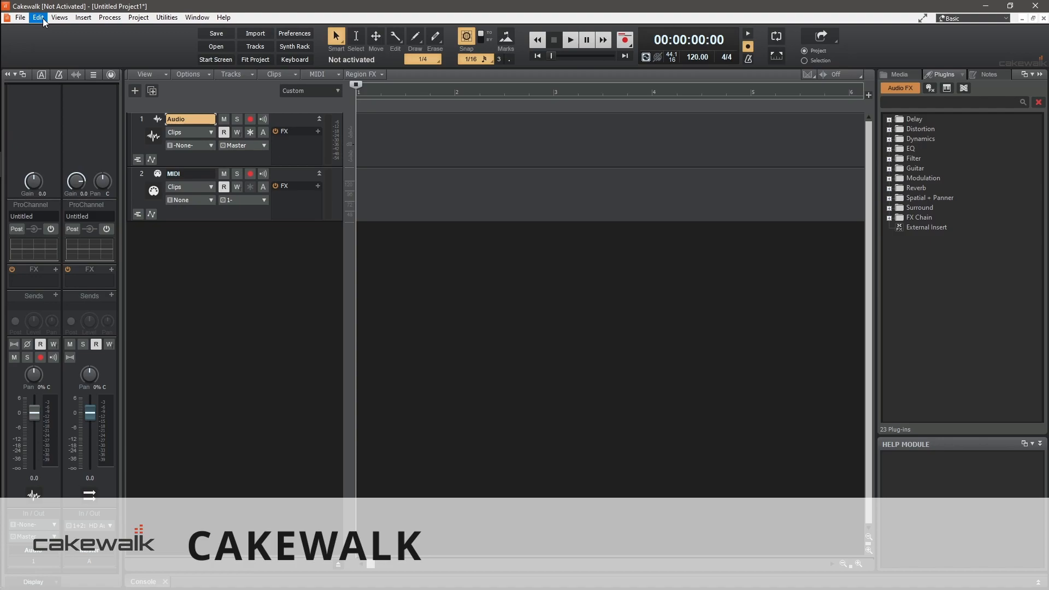
- Switch to Cakewalk, show the VST settings in the preferences and start adding a VST scan path
left_click(42, 18)
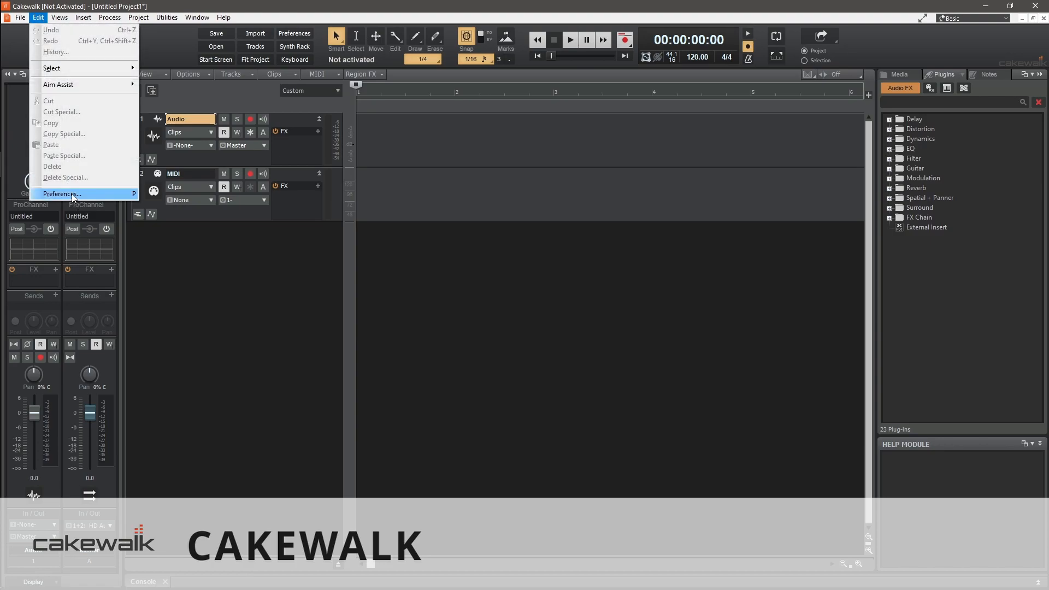
left_click(76, 193)
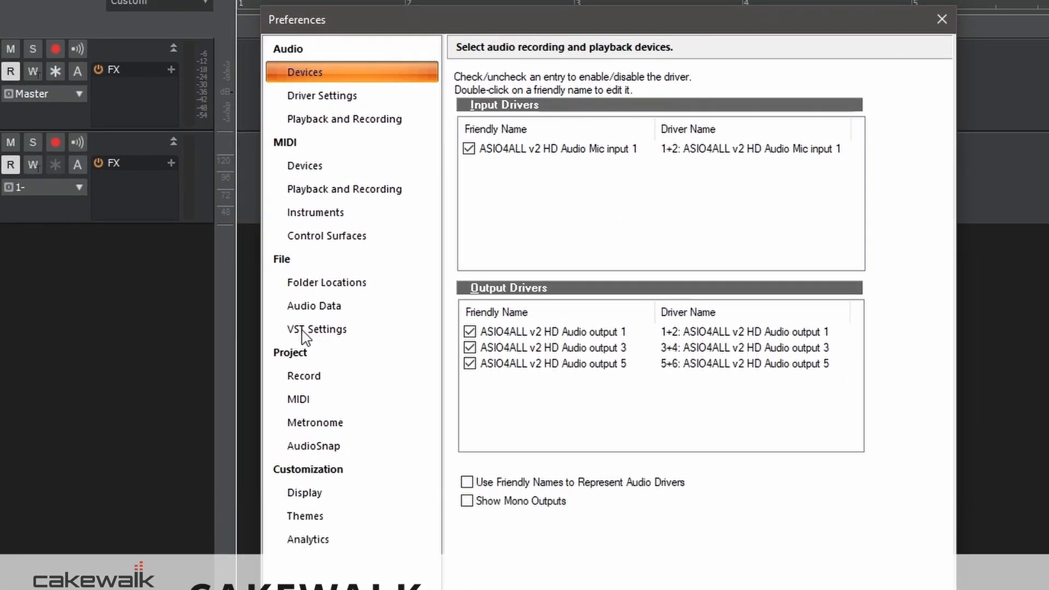
left_click(362, 296)
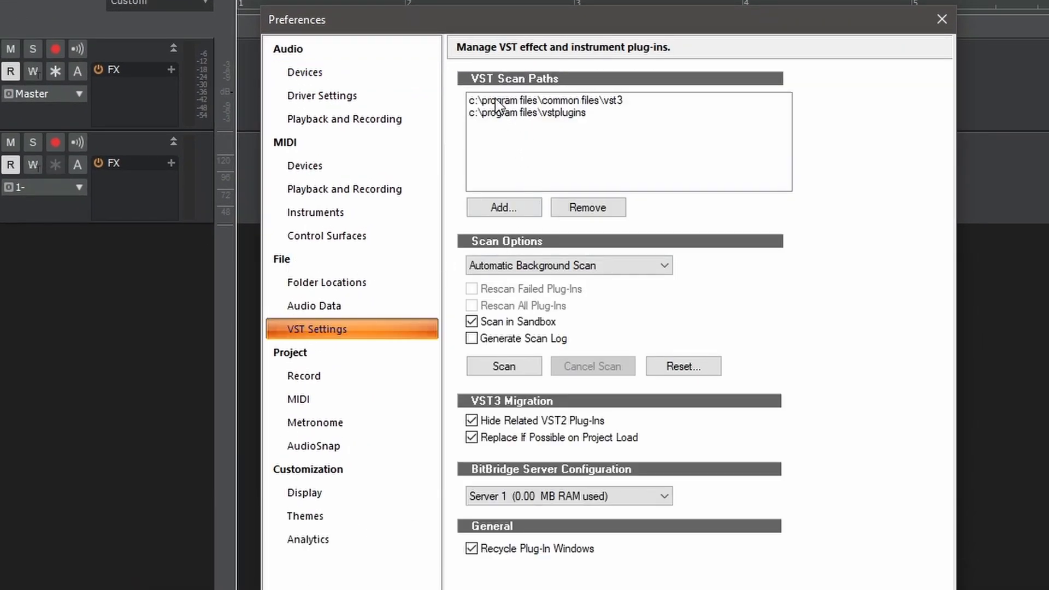
left_click(518, 207)
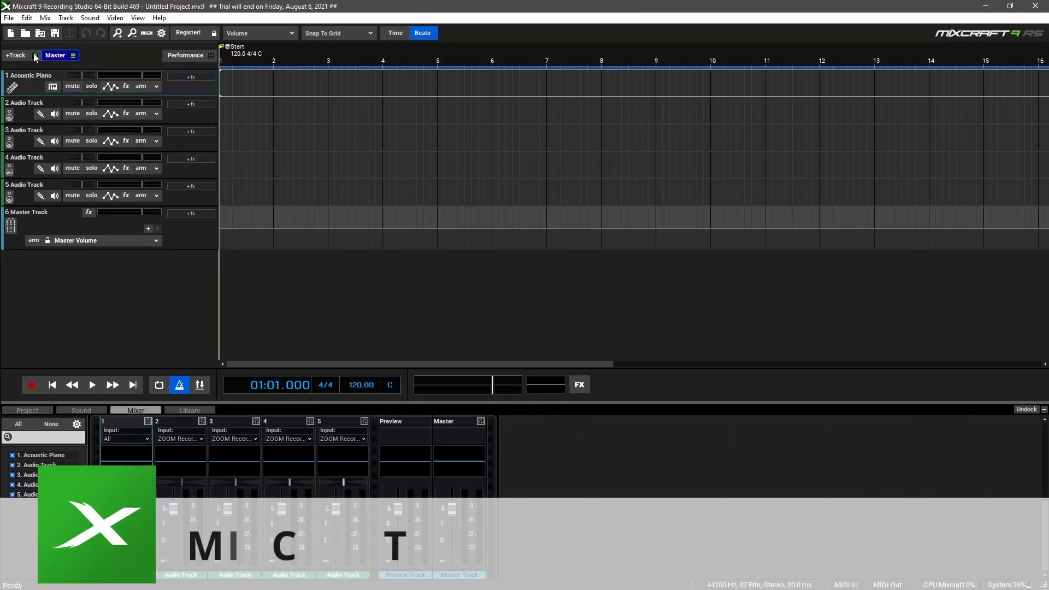
- Switch to Mixcraft, show the VST/VSTi folder list in the plug-in preferences and start adding a folder
left_click(9, 17)
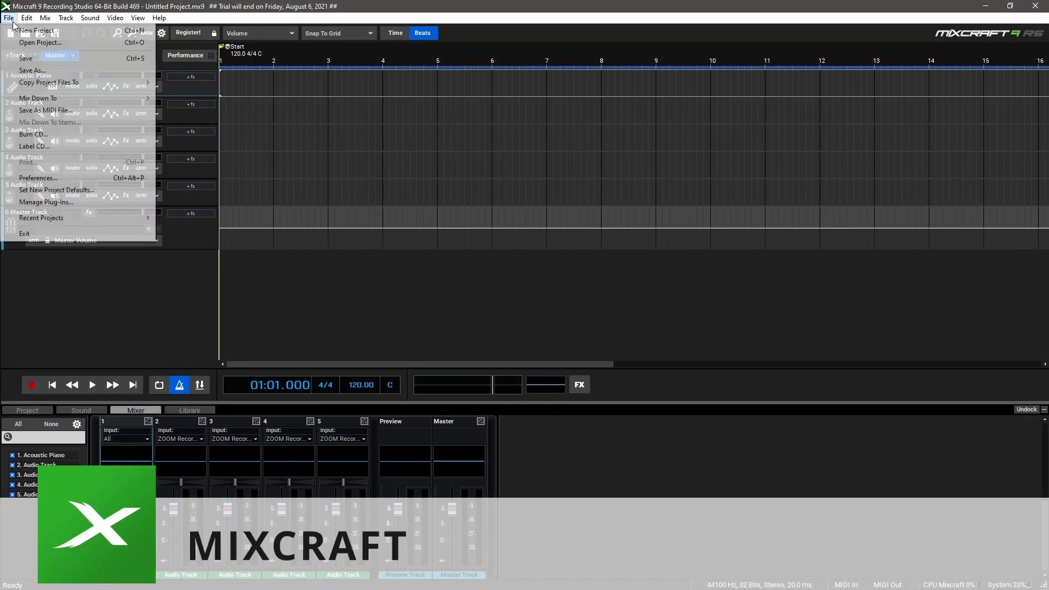
left_click(56, 178)
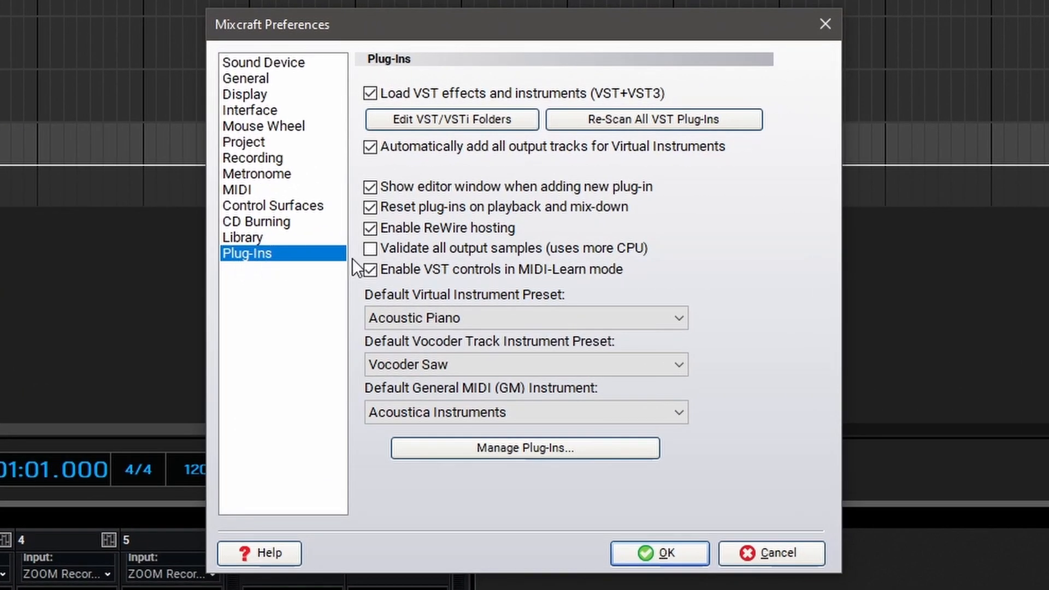
left_click(434, 120)
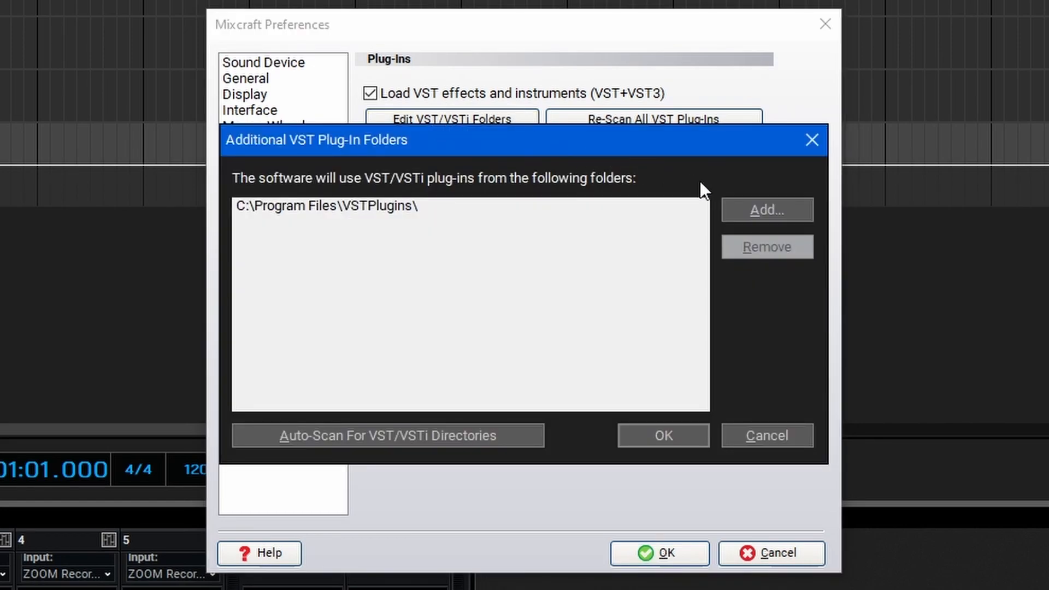
left_click(746, 208)
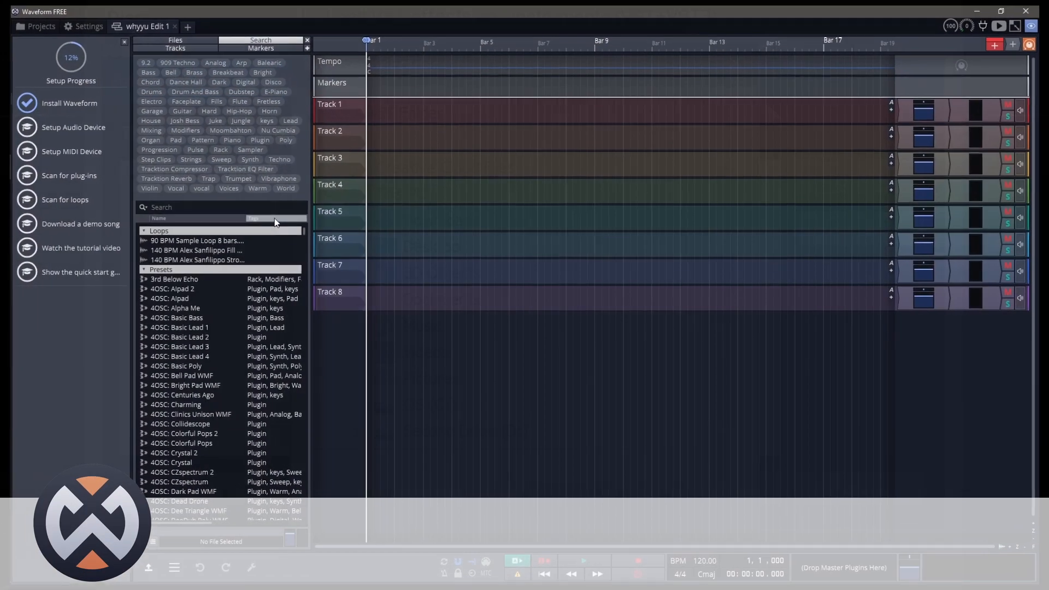
- Switch to Waveform, show the file locations in the settings and start adding a path for VST plugins
left_click(82, 26)
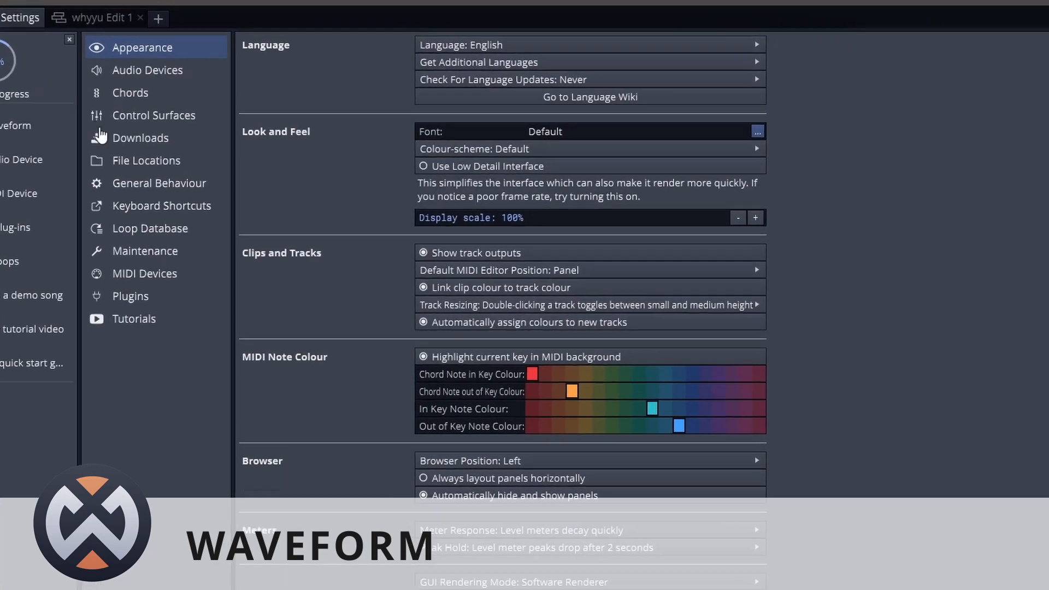
left_click(124, 161)
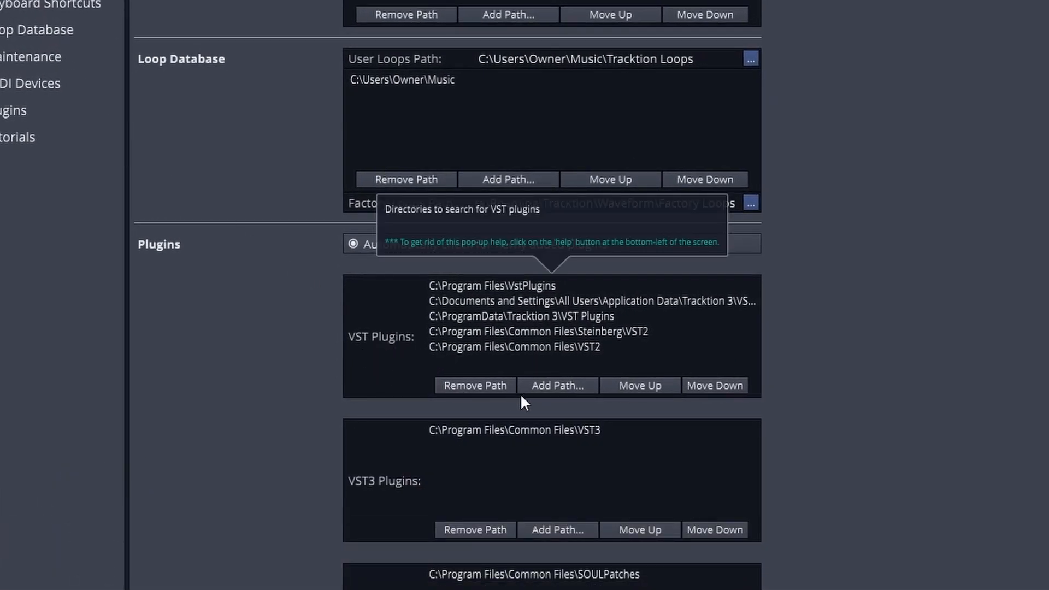
left_click(548, 385)
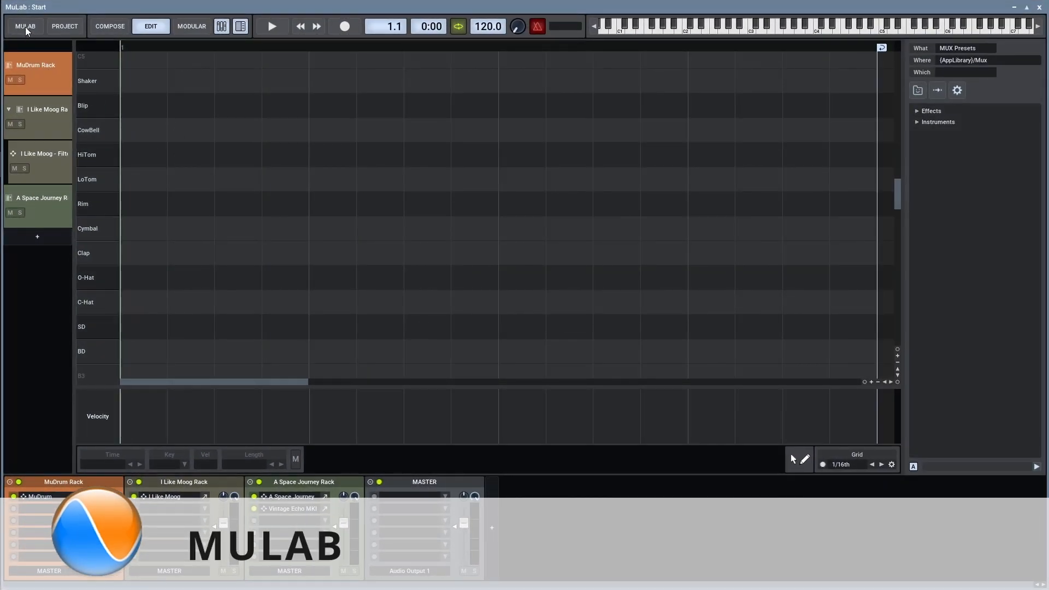
- Switch to MuLab, open the VST Plug-In Manager and start adding VST plug-ins
left_click(26, 31)
left_click(35, 66)
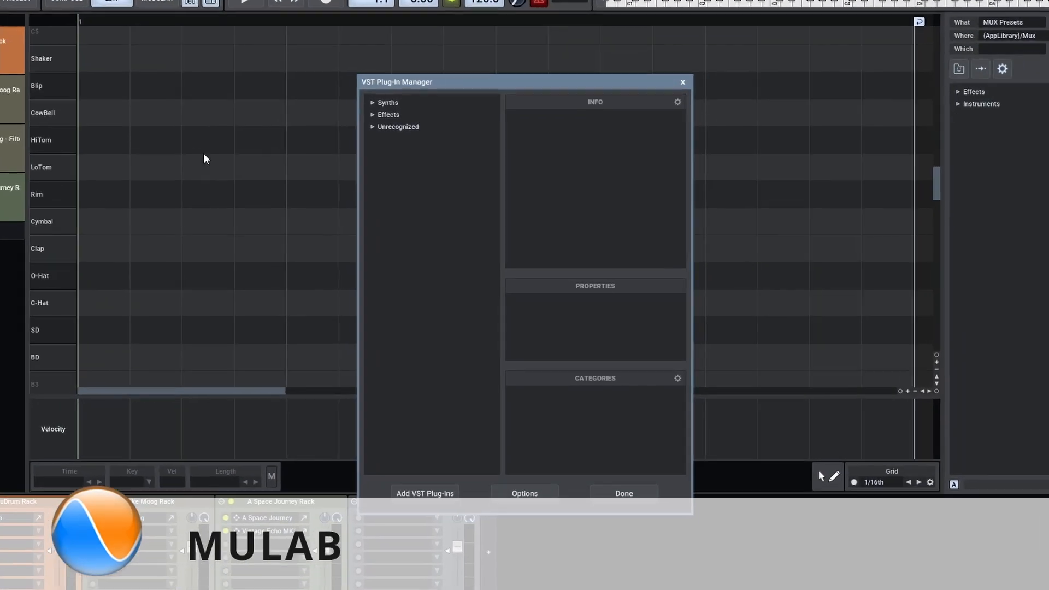
left_click(426, 490)
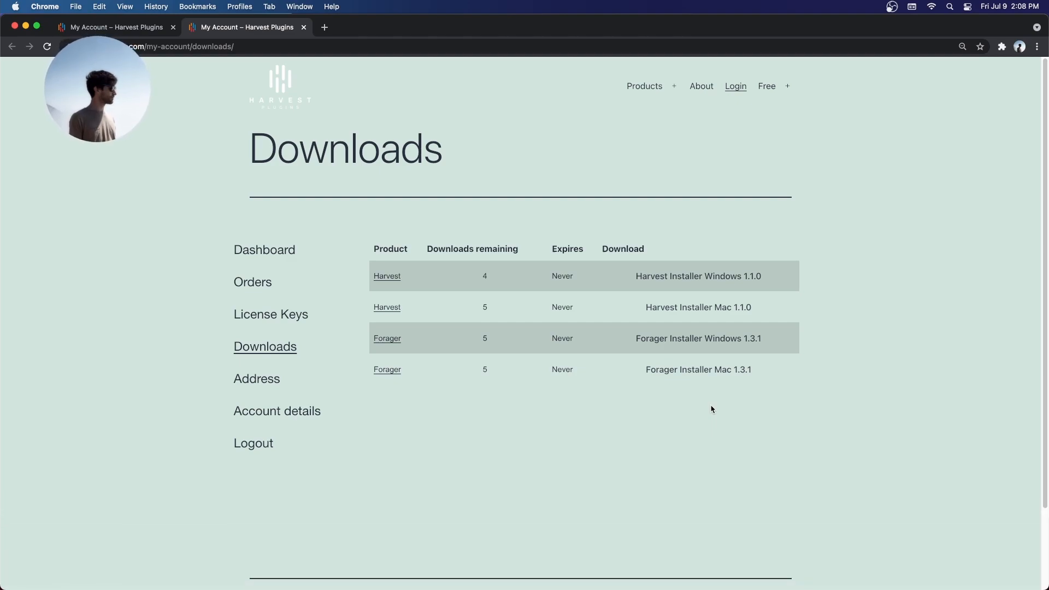
- From the Harvest Plugins downloads page in Chrome, download Forager Installer Mac 1.3.1 and reveal the contents of its extracted folder
left_click(702, 377)
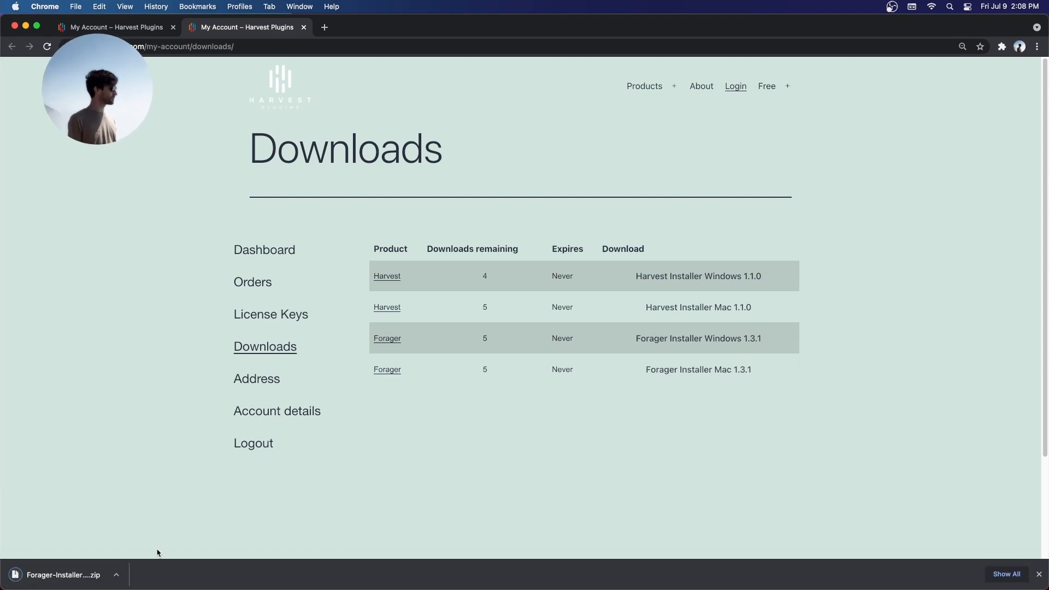
left_click(57, 575)
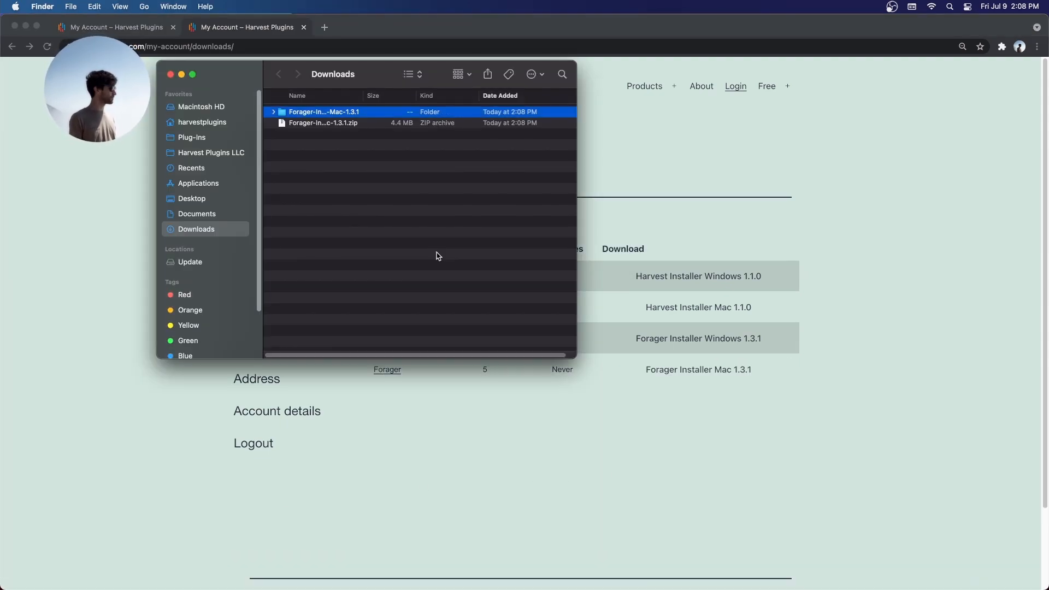
left_click(273, 112)
- Launch ForagerInstaller.pkg and allow the package to check whether the software can be installed
left_click(309, 145)
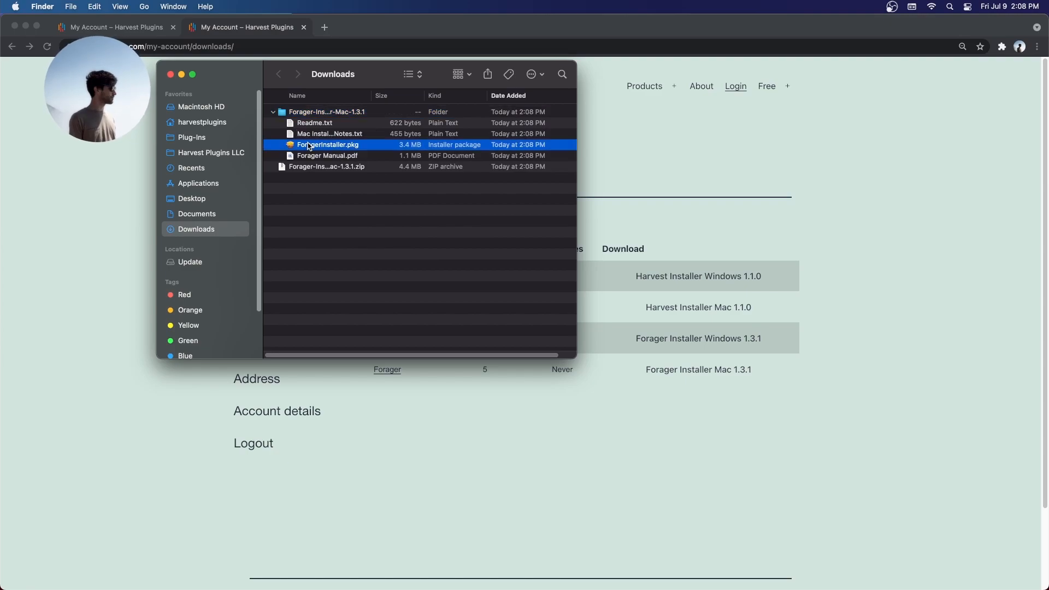
double_click(310, 145)
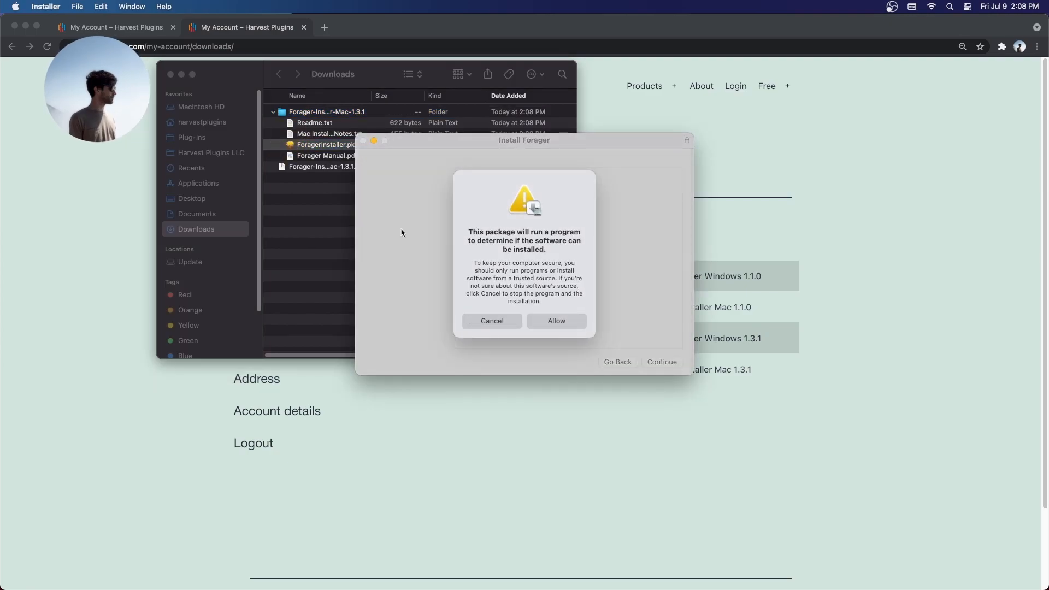
left_click(568, 326)
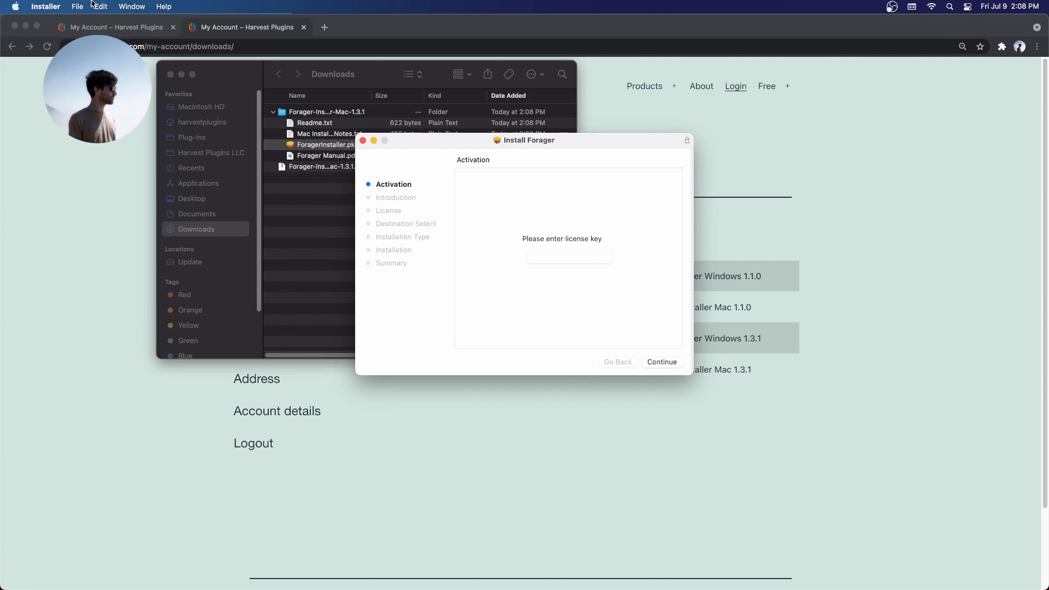
- Copy the Forager license key from the account page and submit it in the installer's activation field
left_click(136, 29)
left_click(778, 251)
left_click(15, 27)
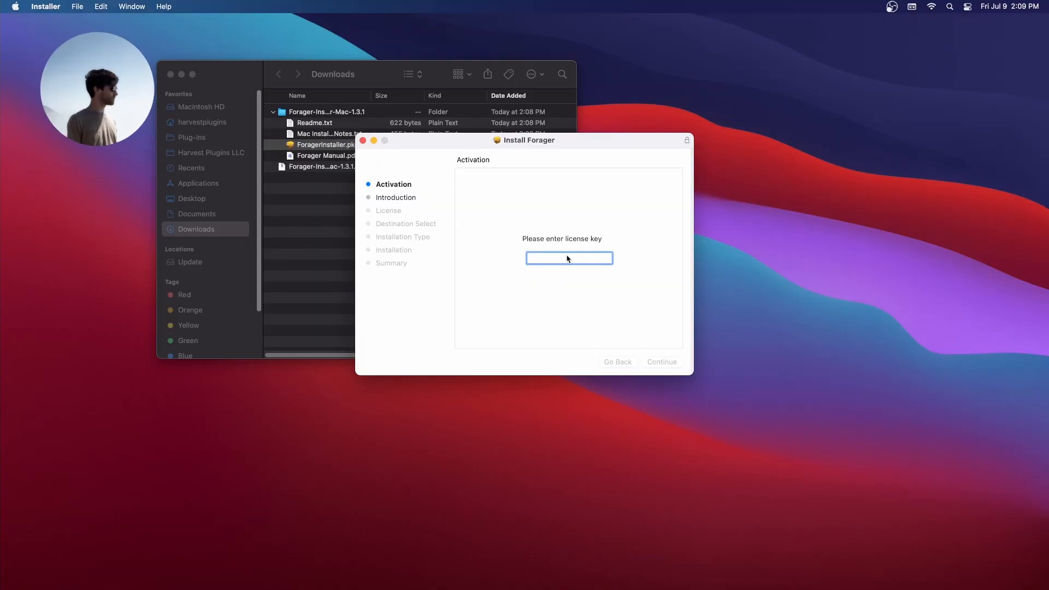
key("super+v")
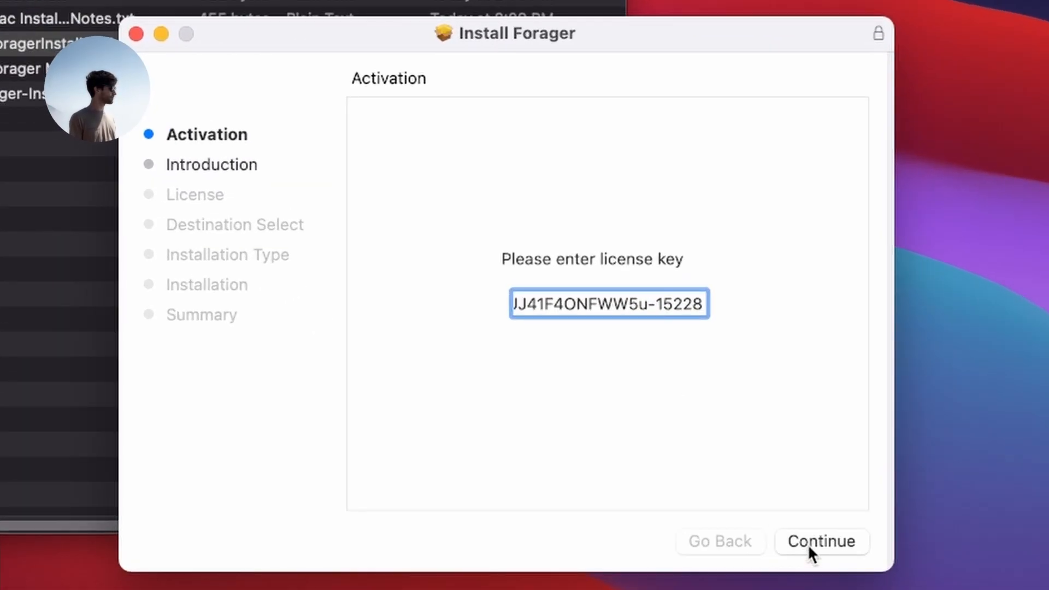
left_click(807, 544)
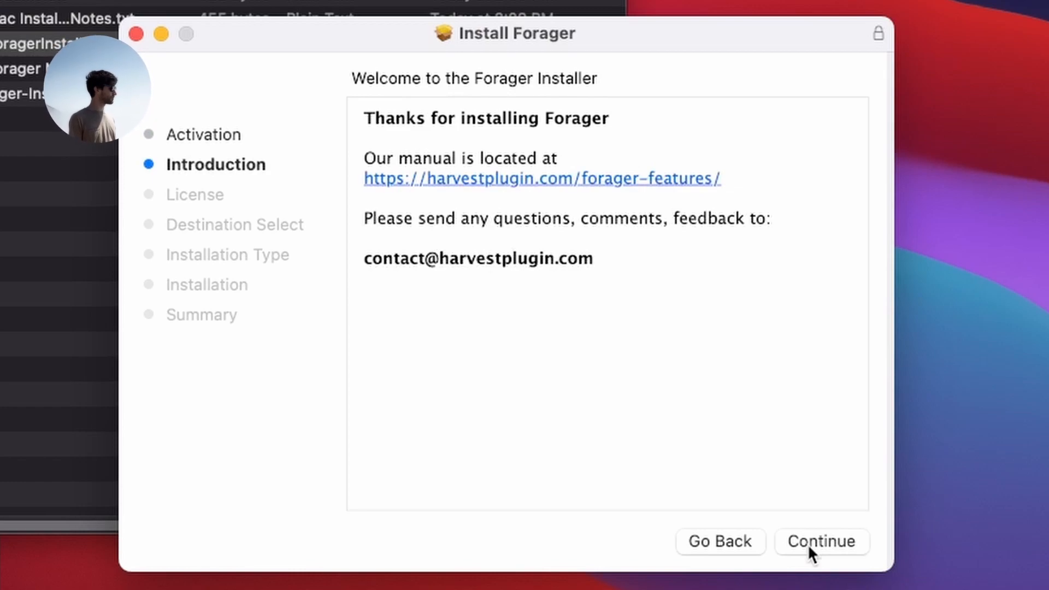
- Proceed past the introduction, agree to the software license agreement and accept the preselected installation destination
left_click(807, 543)
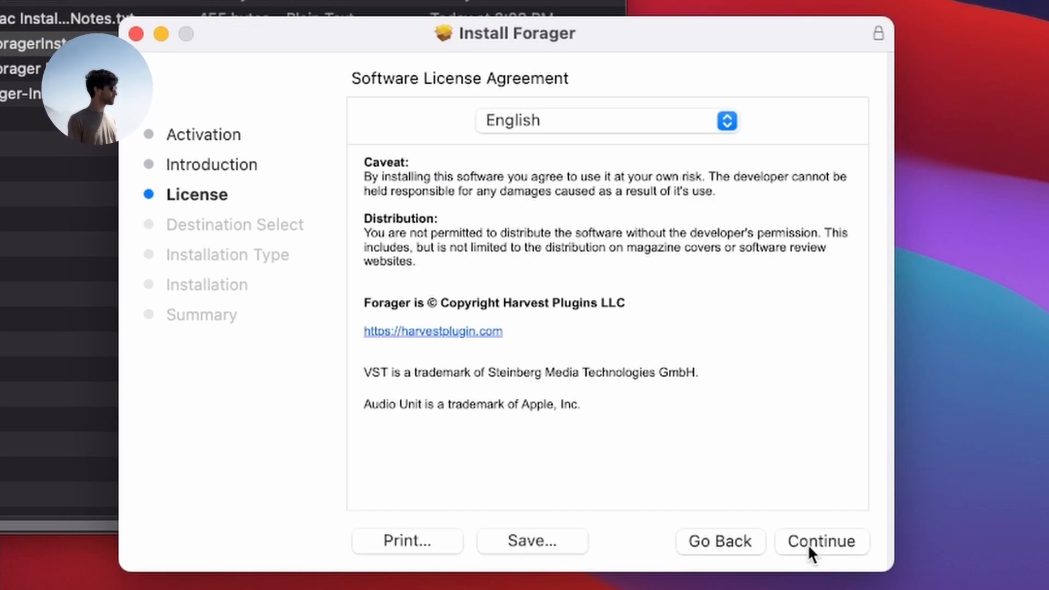
left_click(816, 546)
left_click(742, 370)
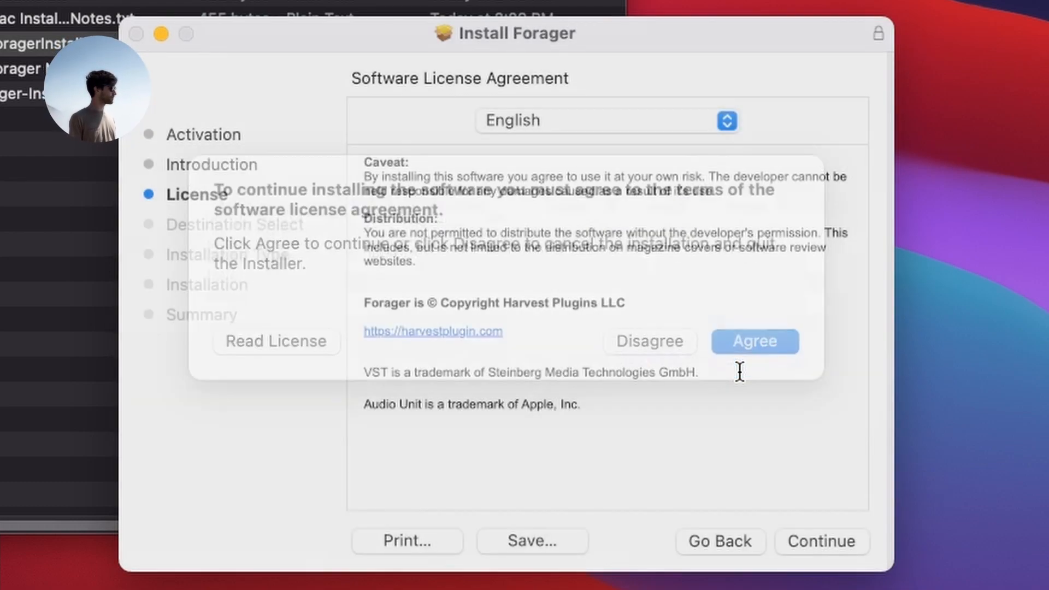
left_click(823, 544)
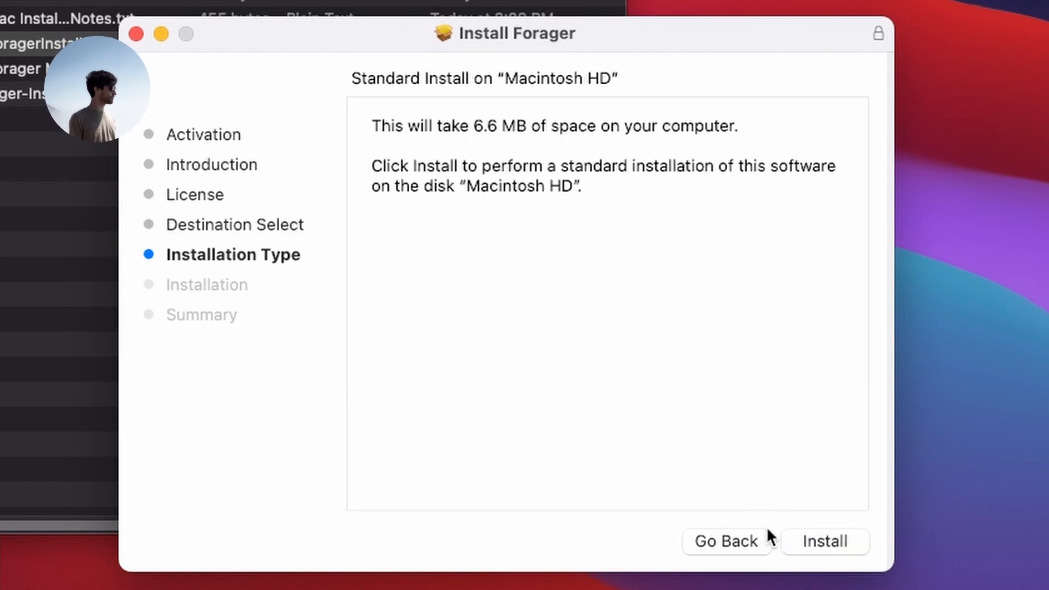
- Install Forager on Macintosh HD, authorising with the account password, and move the installer to the Trash when closing it
left_click(816, 551)
type("aaaaaaaaa")
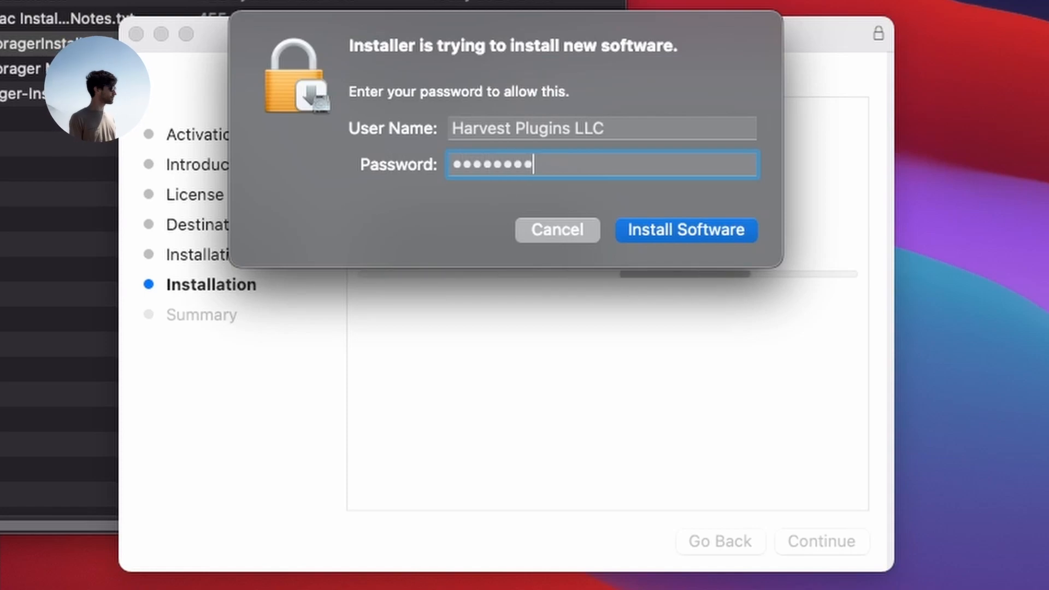
key("Return")
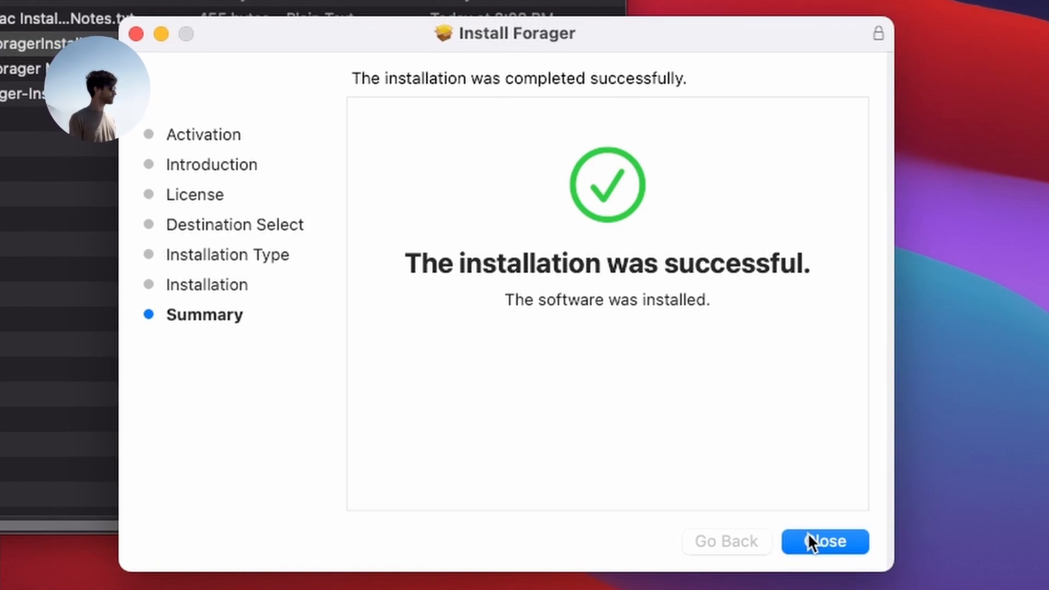
left_click(808, 536)
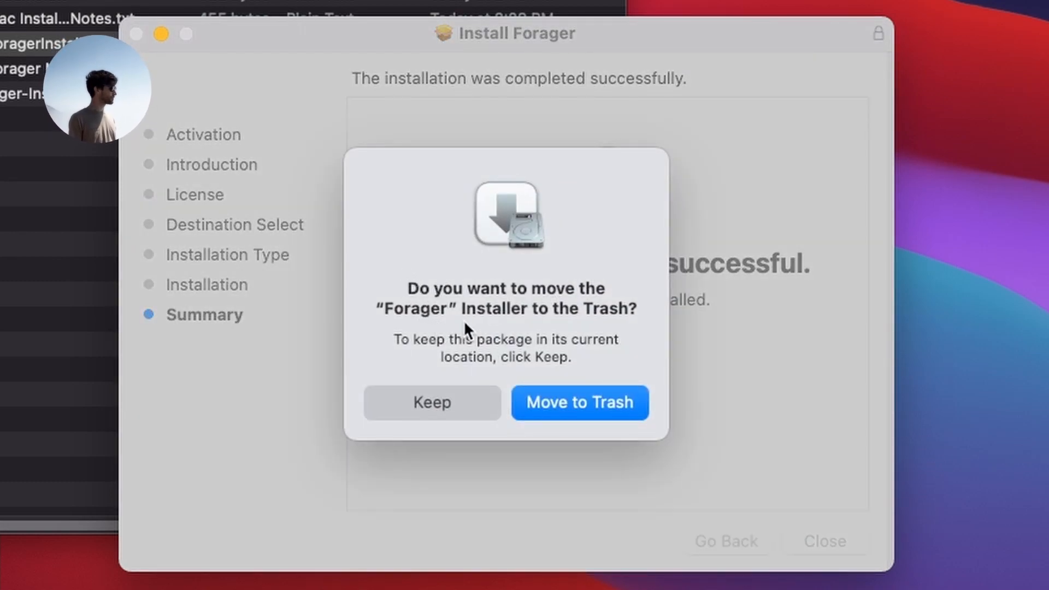
left_click(552, 397)
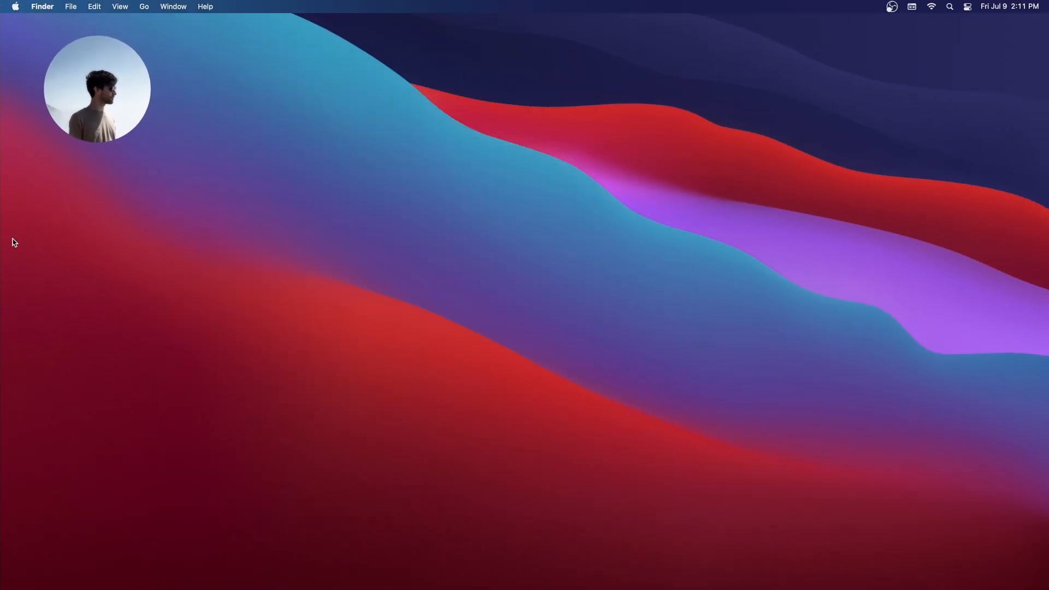
- Open a Finder window and go to the /Library/Audio/Plug-Ins folder
mouse_move(6, 72)
left_click(31, 56)
left_click(145, 6)
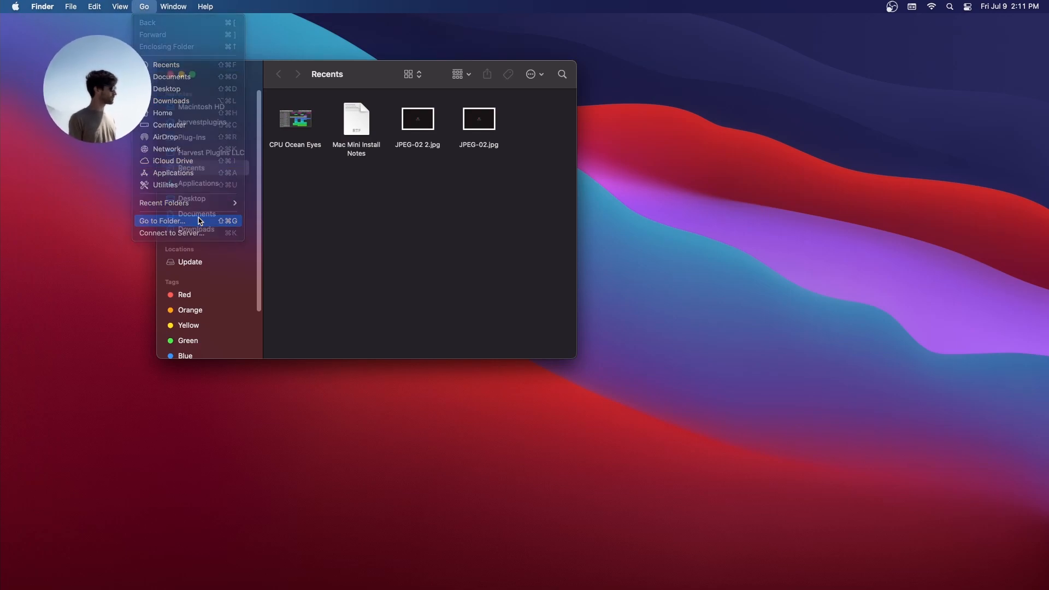
left_click(200, 220)
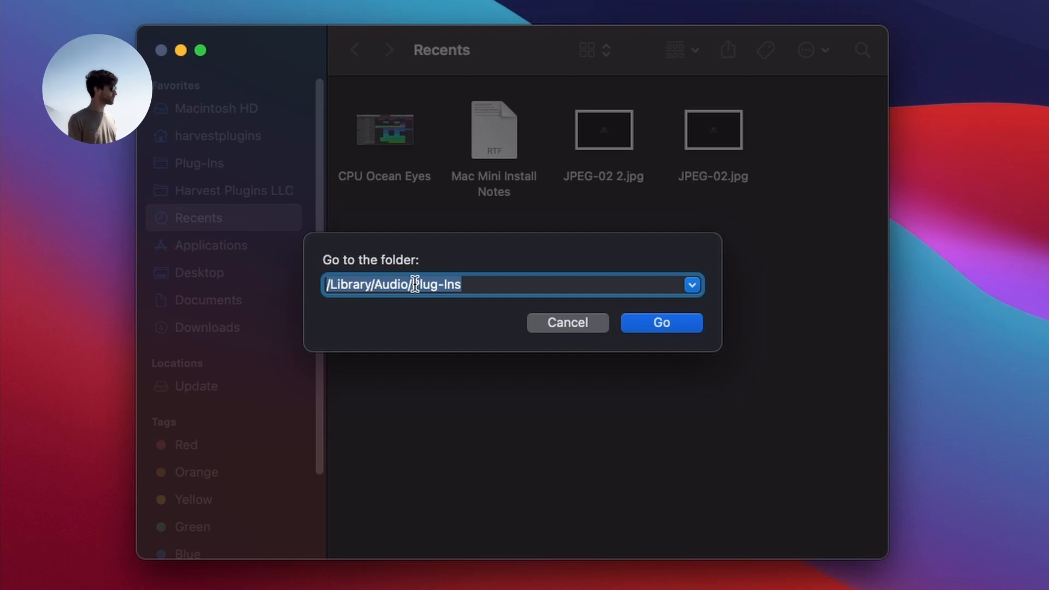
left_click(662, 322)
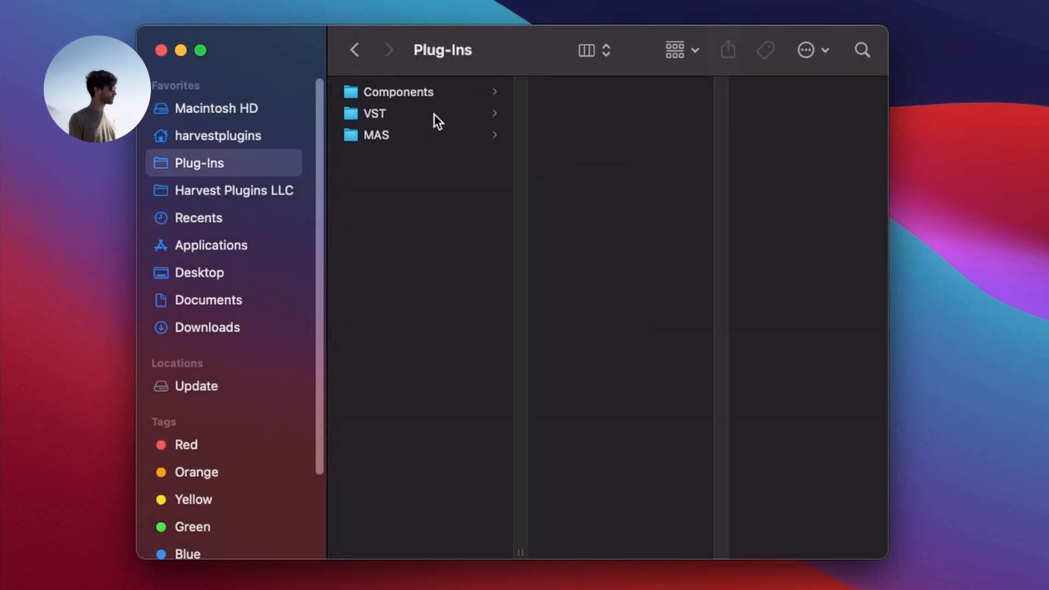
- Check the VST folder for Forager.vst and the Components folder for Forager.component
left_click(392, 112)
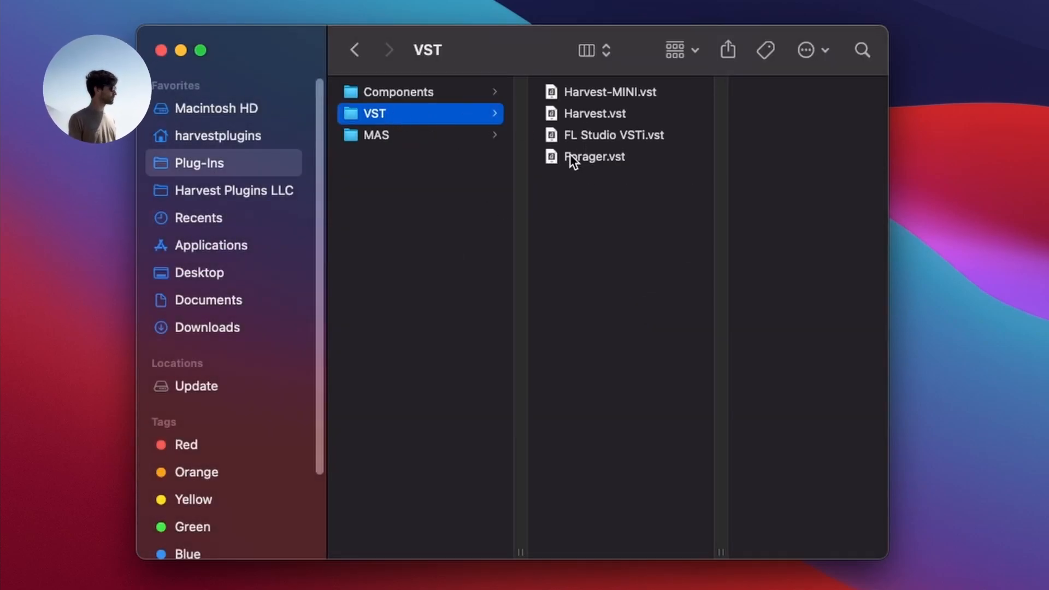
left_click(628, 159)
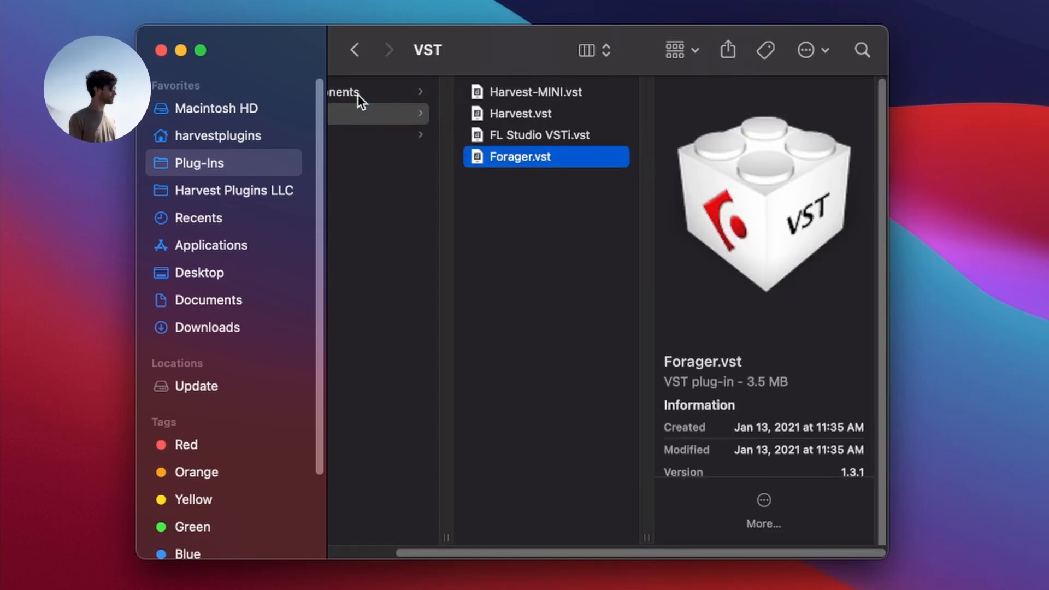
left_click(358, 94)
left_click(628, 159)
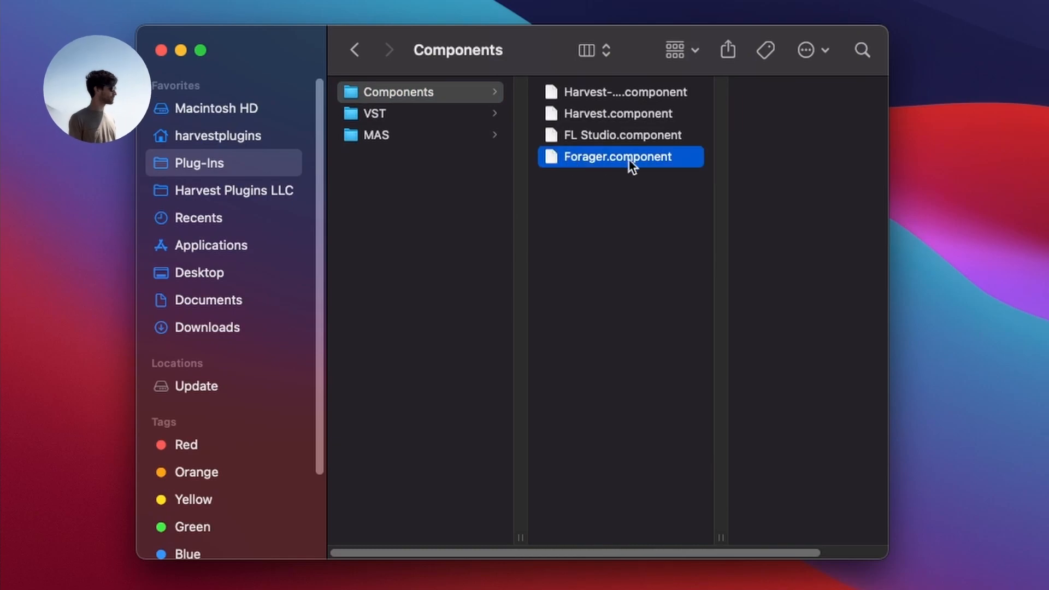